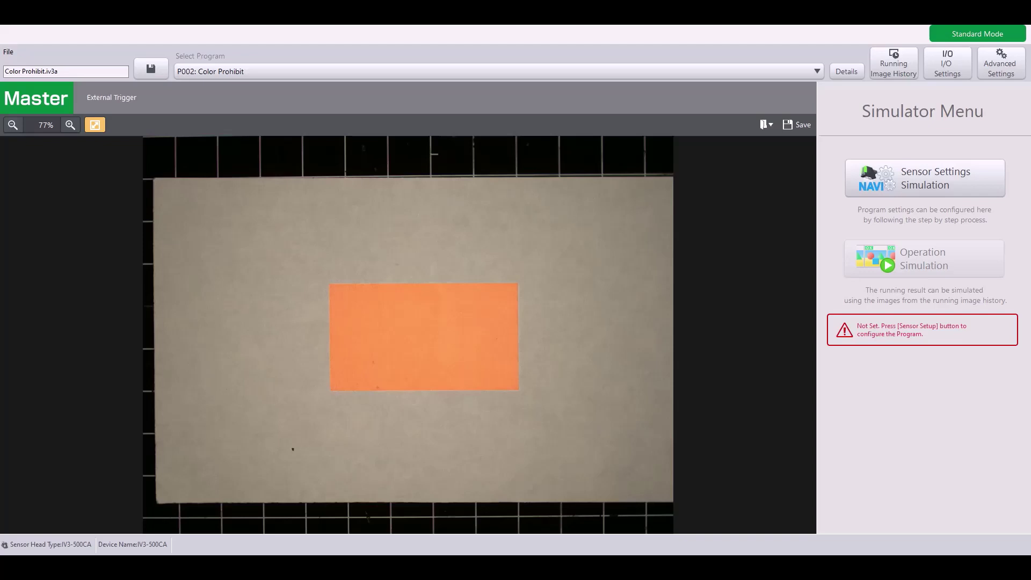
Add a Color Prohibit tool from the Extra2 list at STEP3 Tool Settings
click(892, 189)
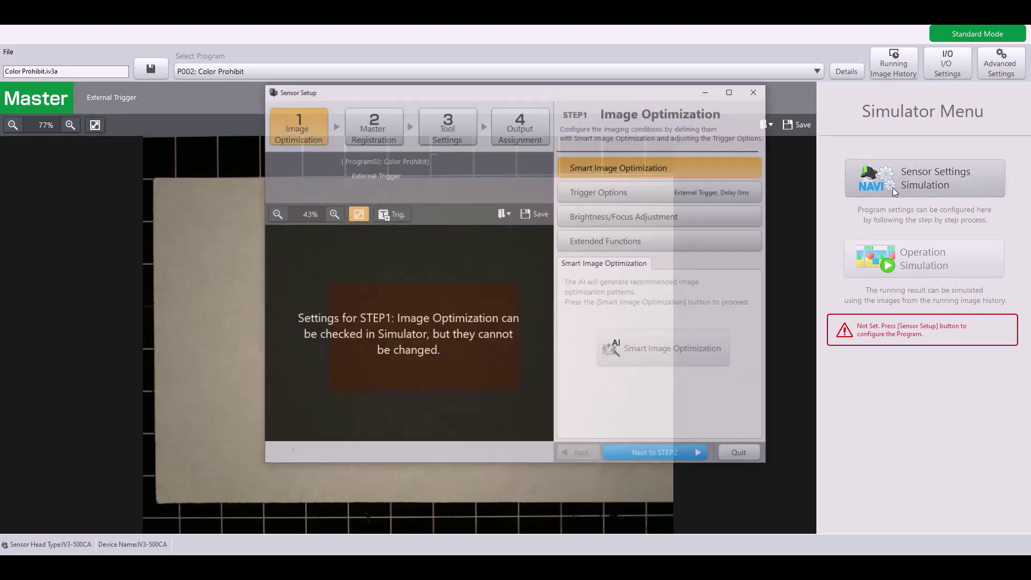
click(395, 132)
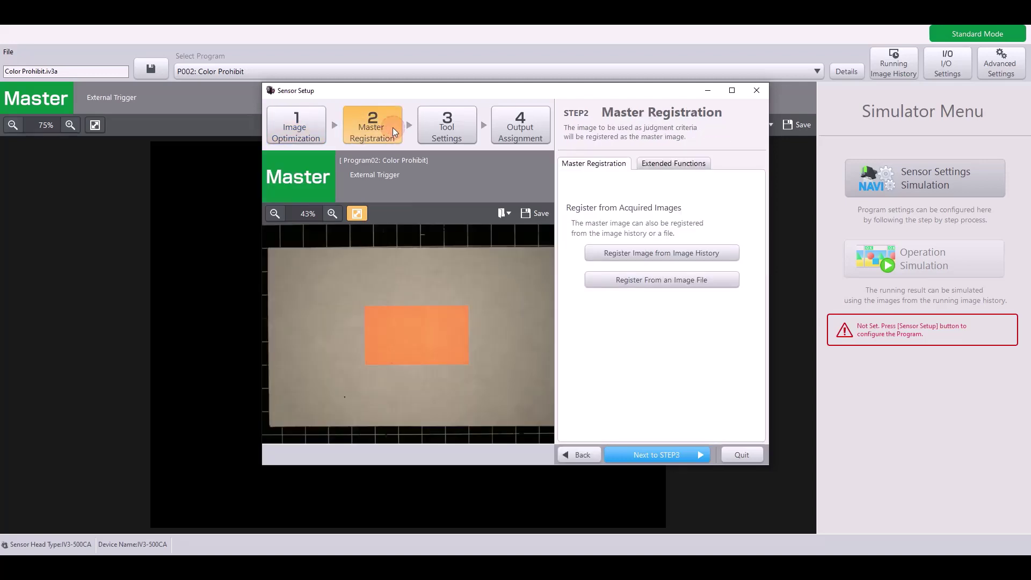
click(468, 130)
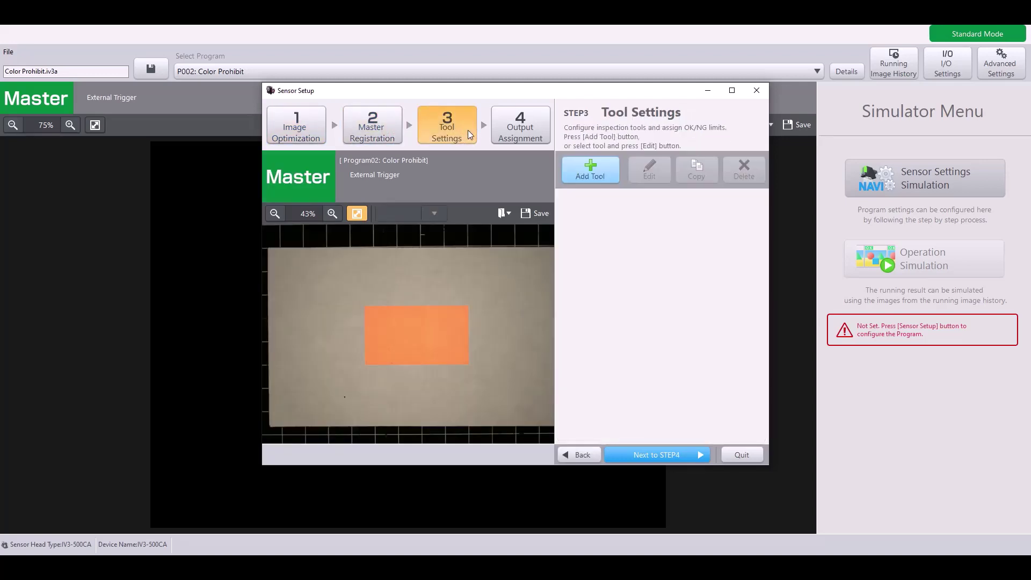
click(607, 170)
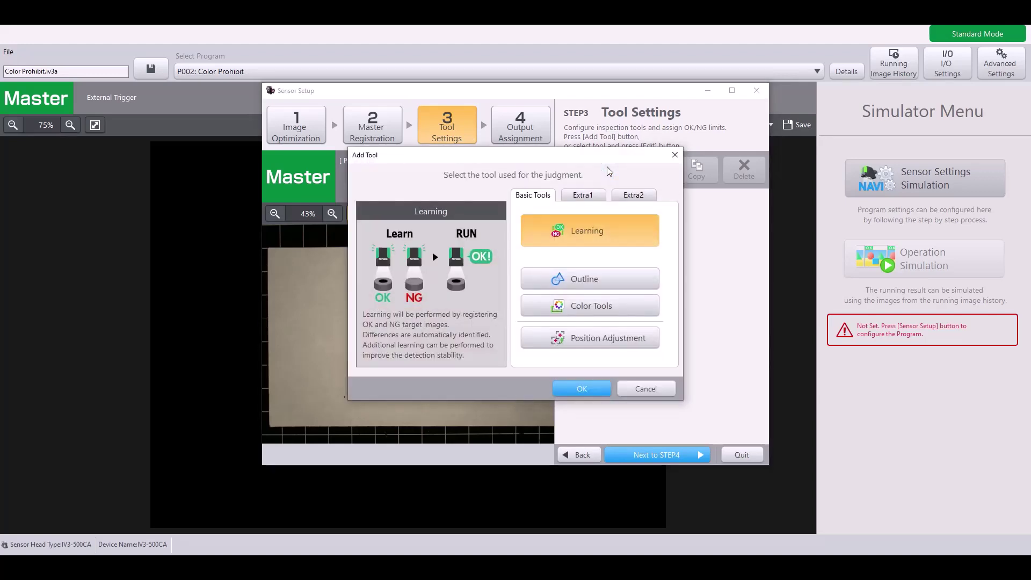
click(649, 198)
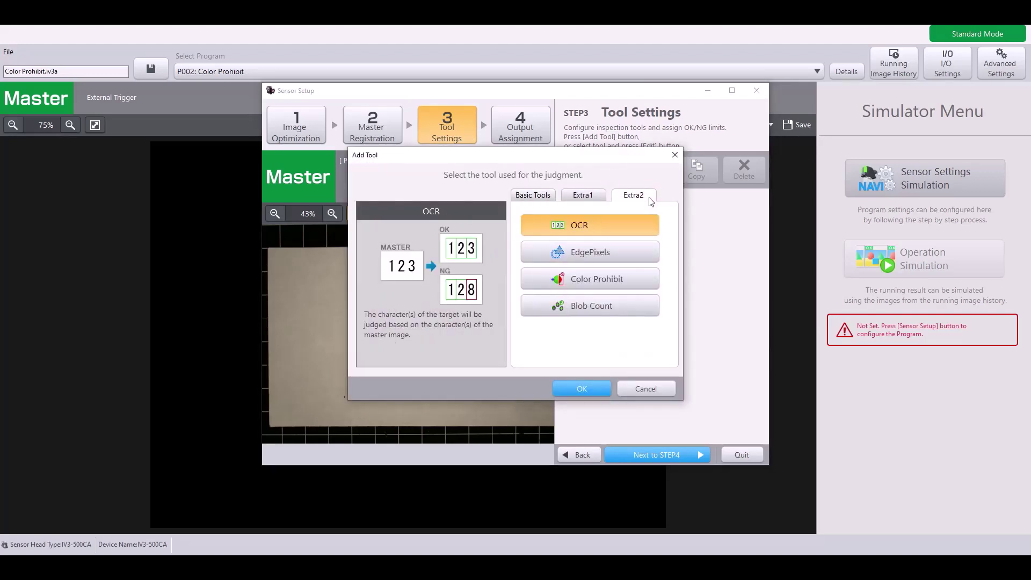
click(614, 278)
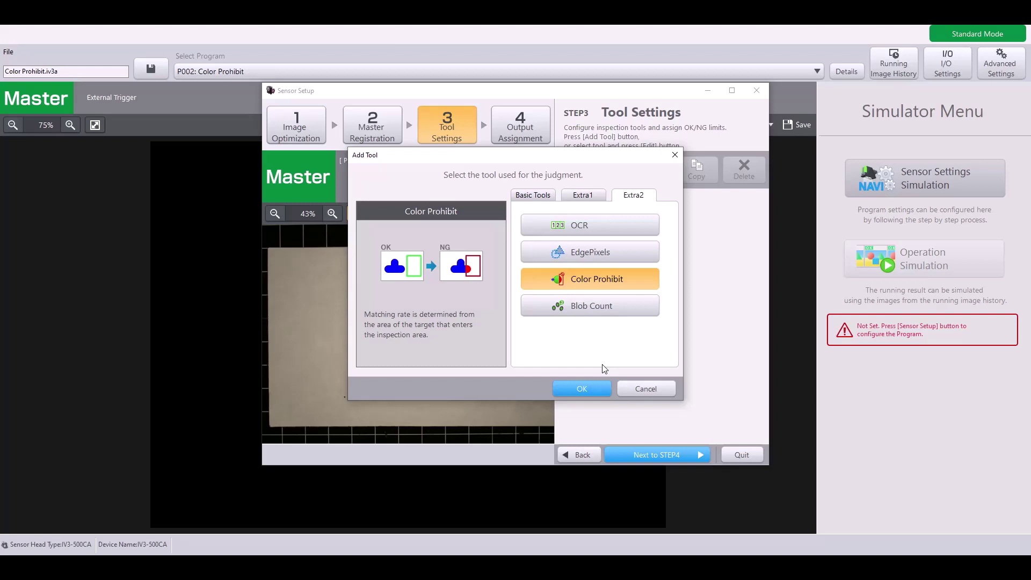
click(582, 388)
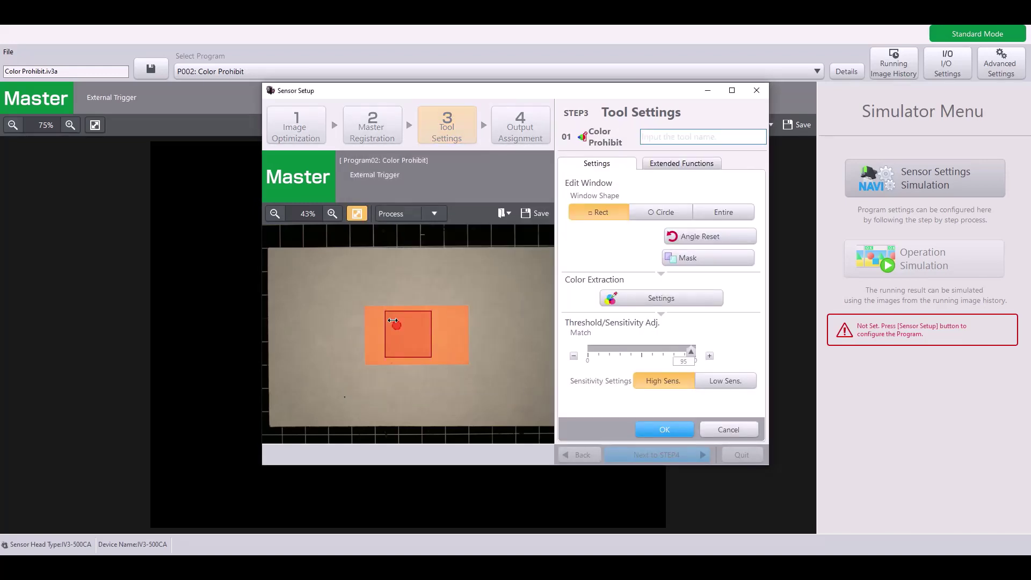
Resize the inspection window over the label, then try the Circle and Entire window shapes
drag(385, 326, 373, 297)
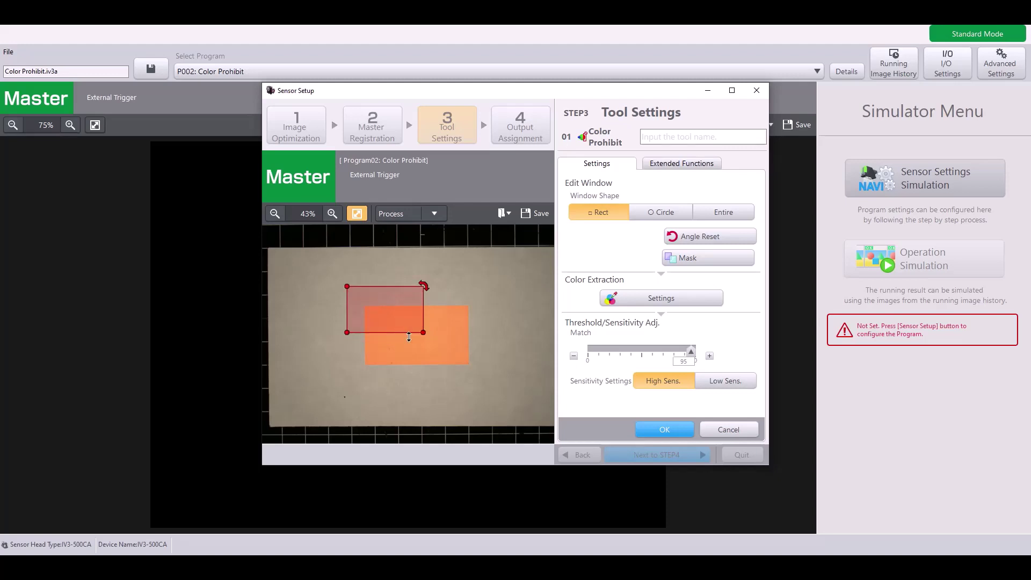
drag(423, 336, 448, 353)
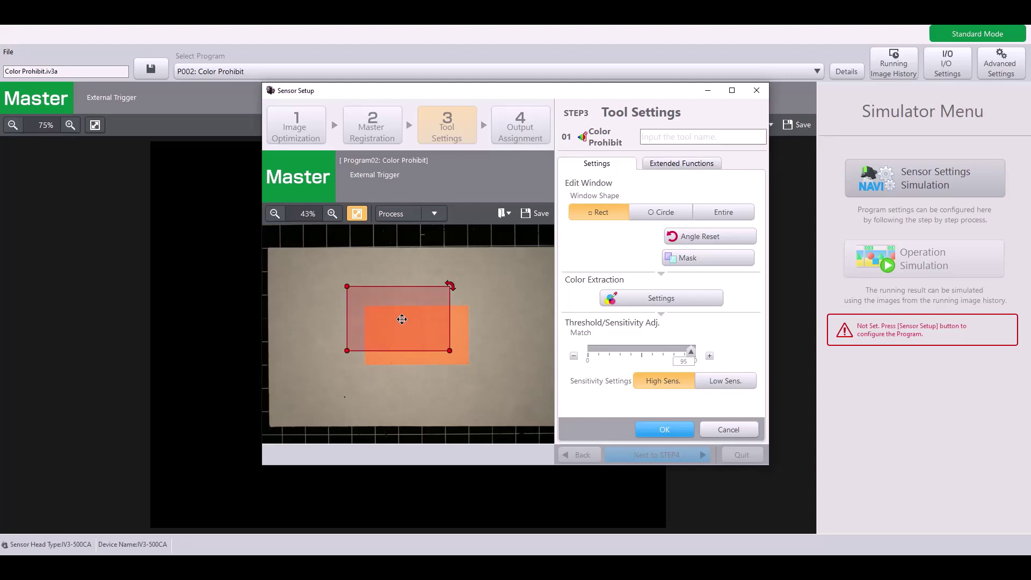
click(670, 215)
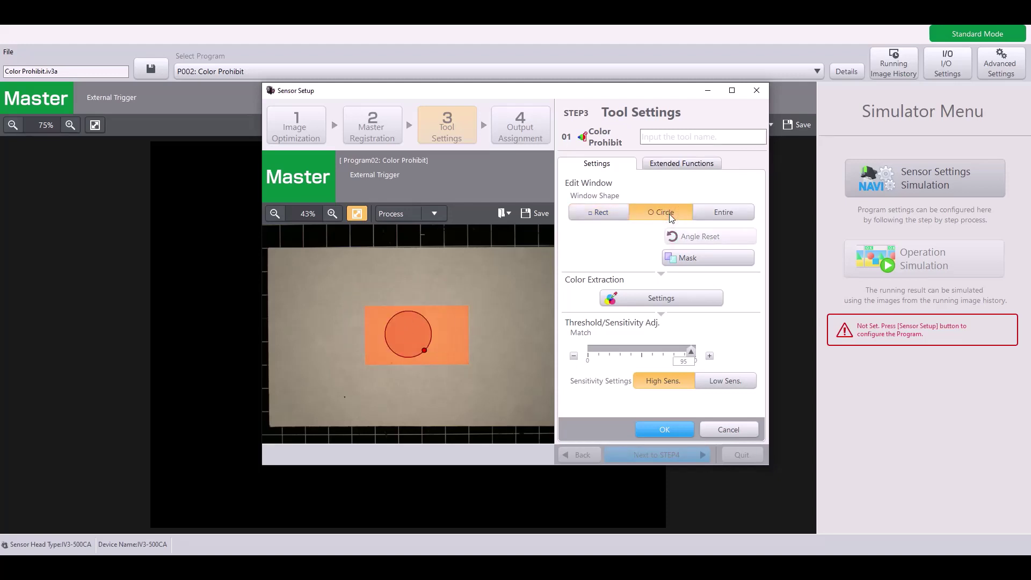
click(729, 214)
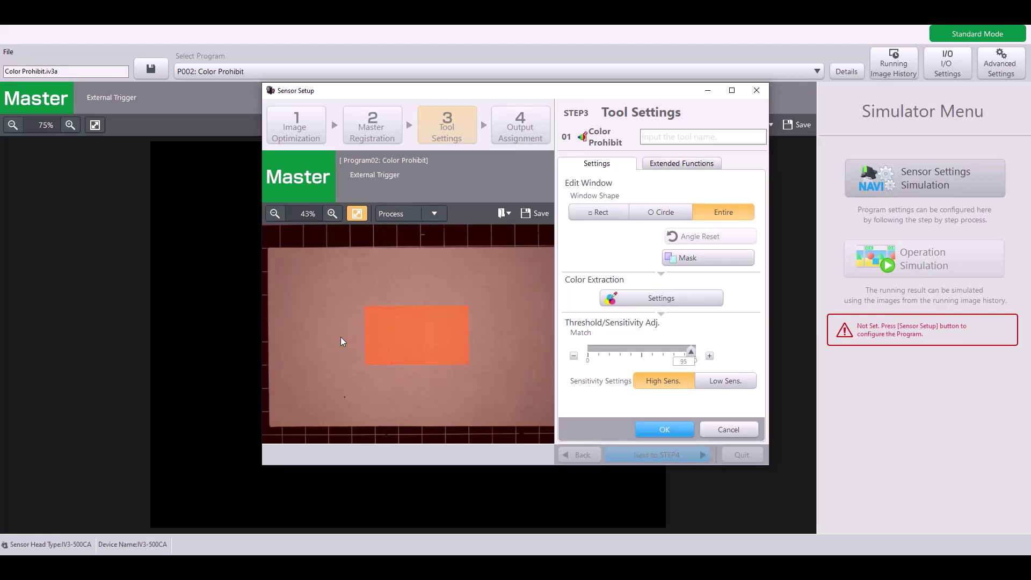
Return to a Rect window and enlarge it around the whole label and card
click(614, 217)
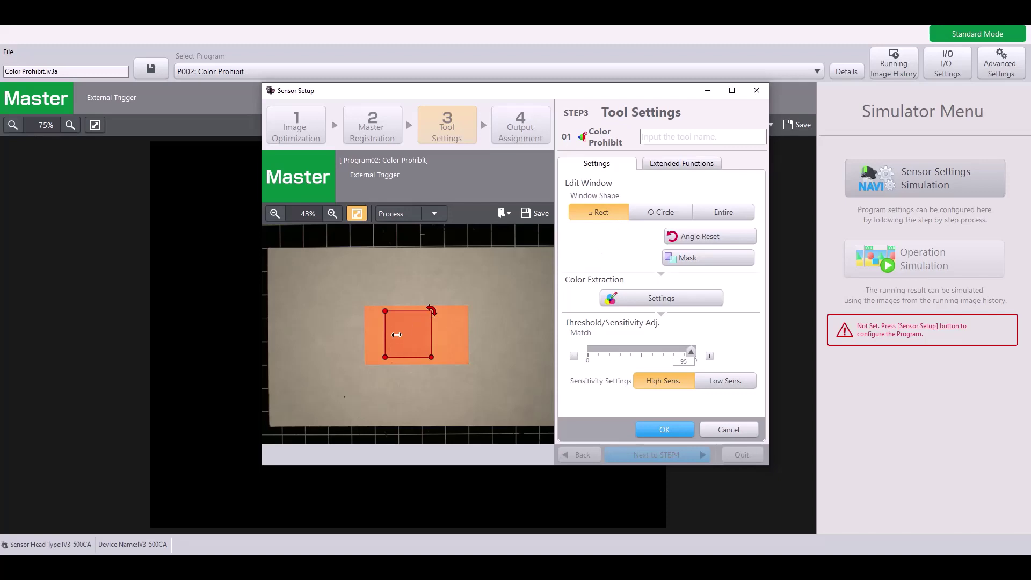
drag(395, 339, 329, 275)
drag(431, 357, 522, 397)
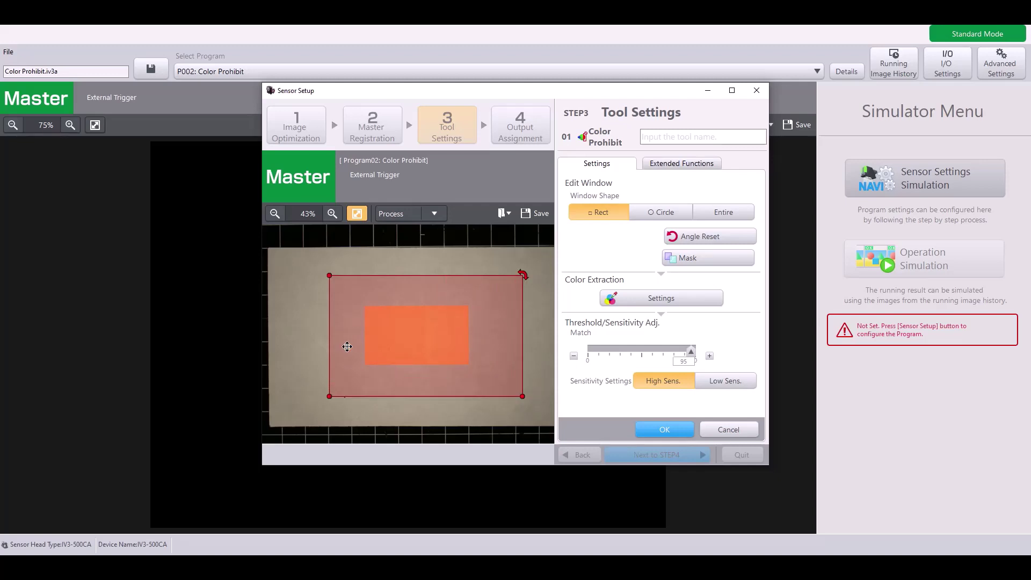
drag(329, 341, 320, 341)
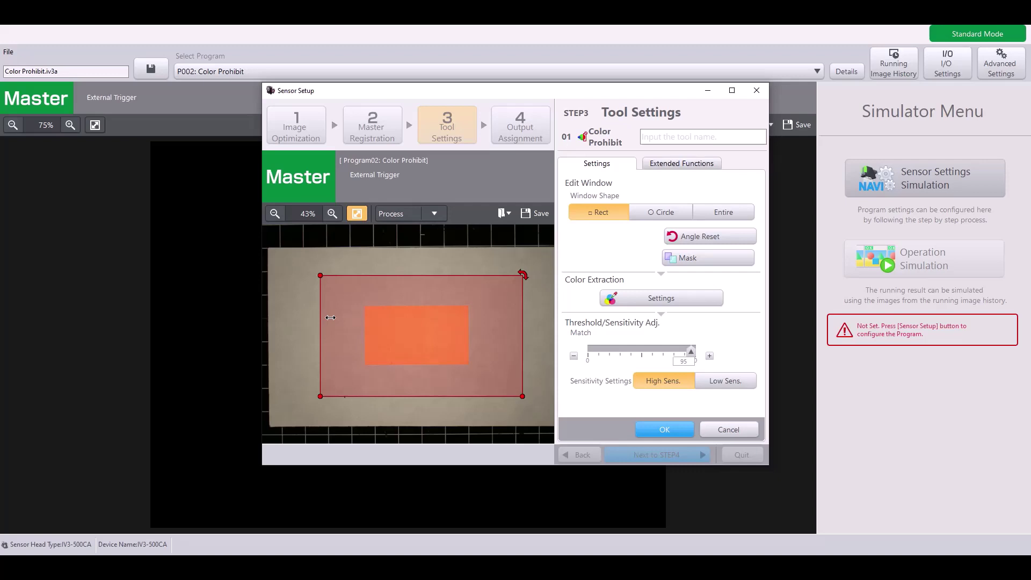
Add a rectangular mask sized over the orange label and keep it
click(684, 257)
click(673, 263)
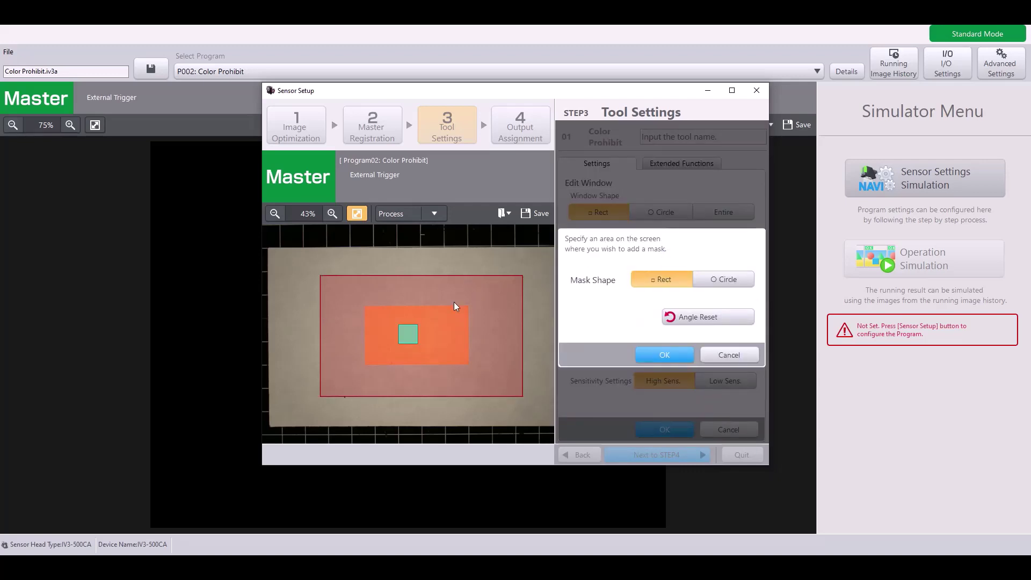
drag(409, 333, 471, 366)
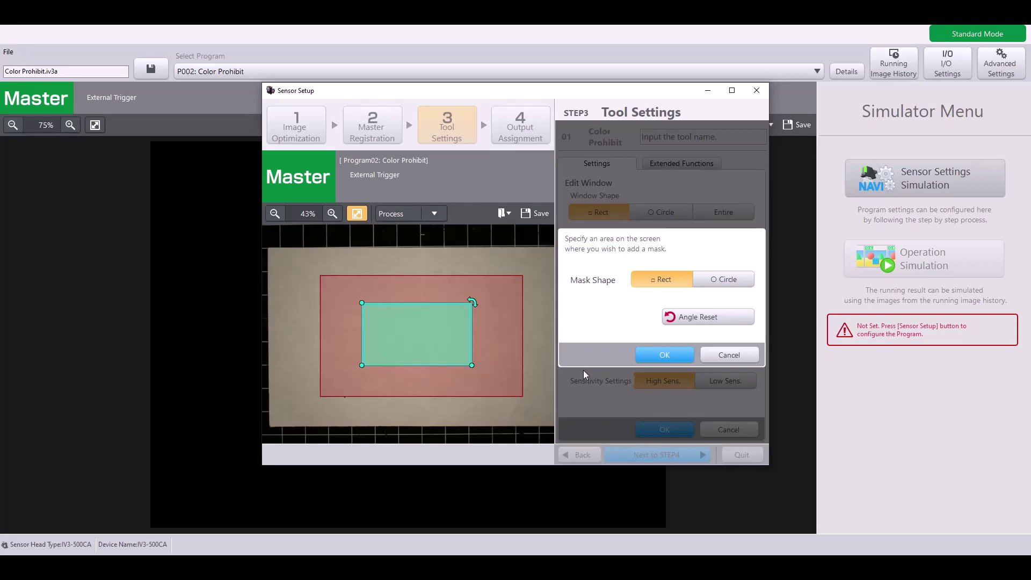
click(654, 356)
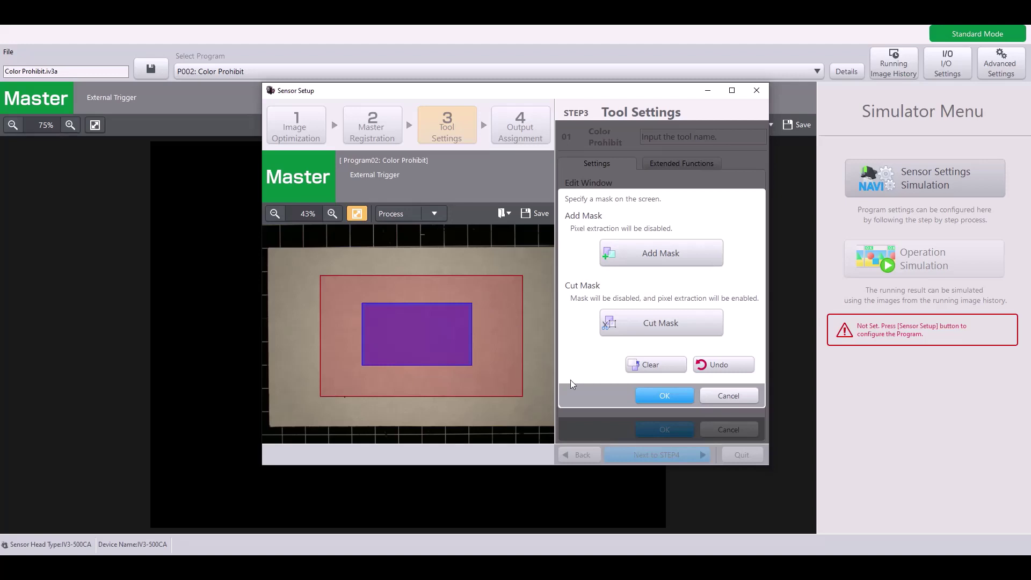
click(664, 396)
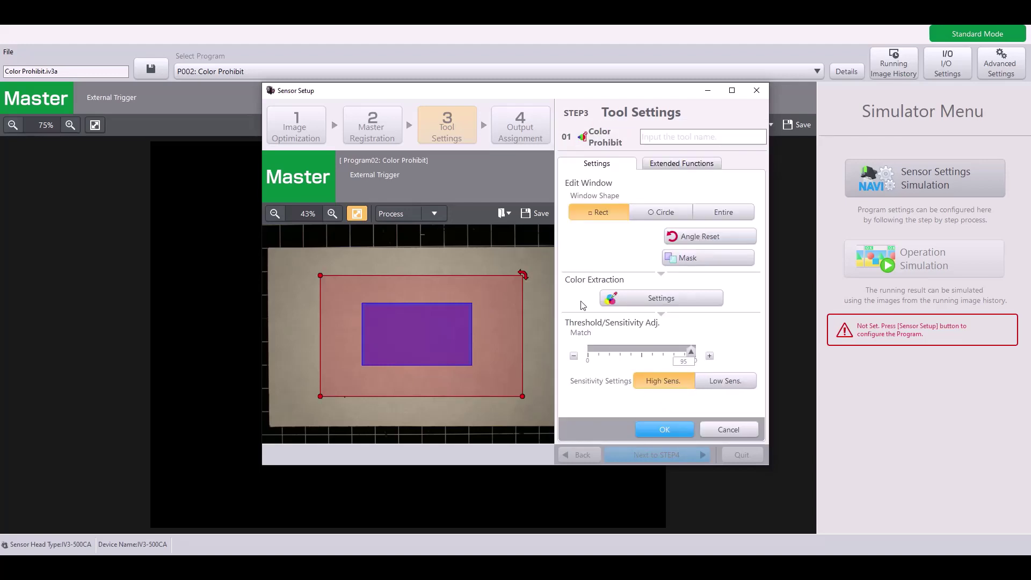
Pick the orange label as the target colour and adjust the extracted colour area
click(632, 301)
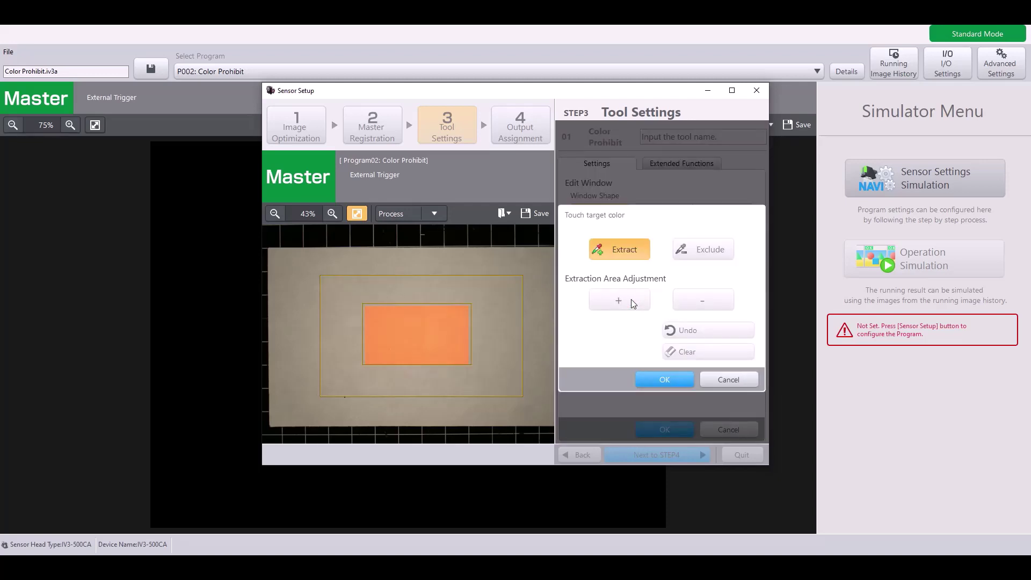
click(454, 314)
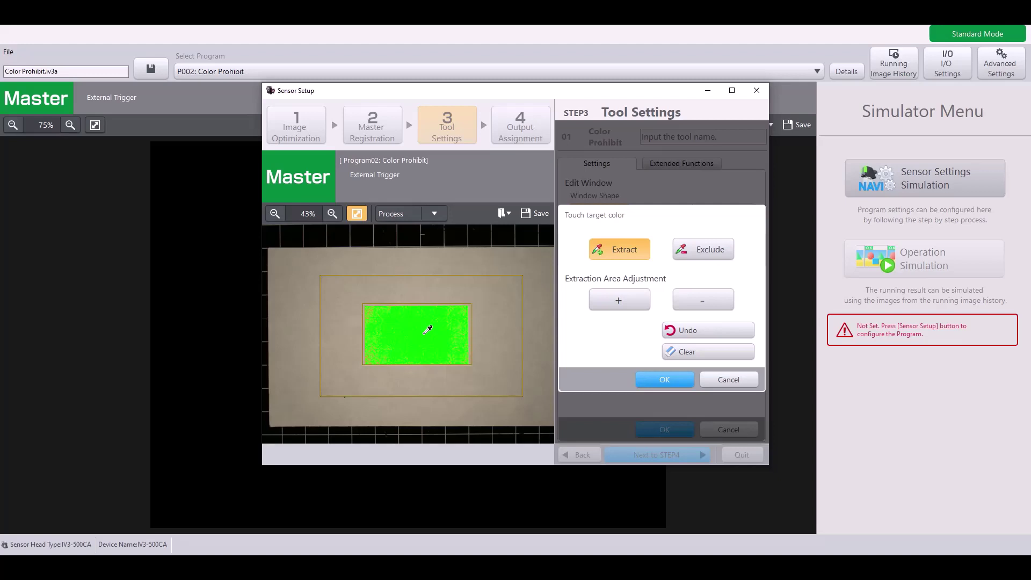
click(632, 299)
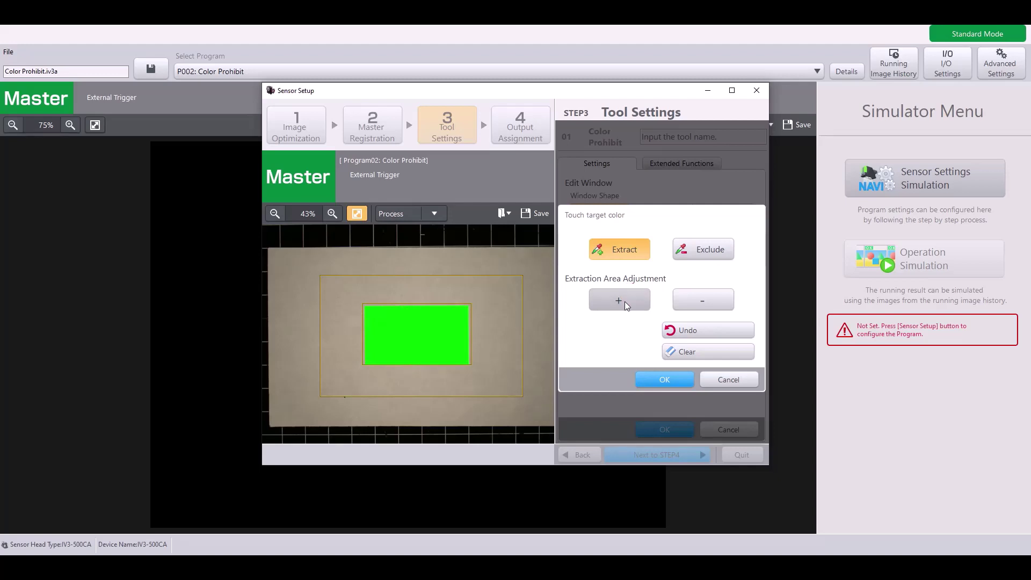
click(694, 292)
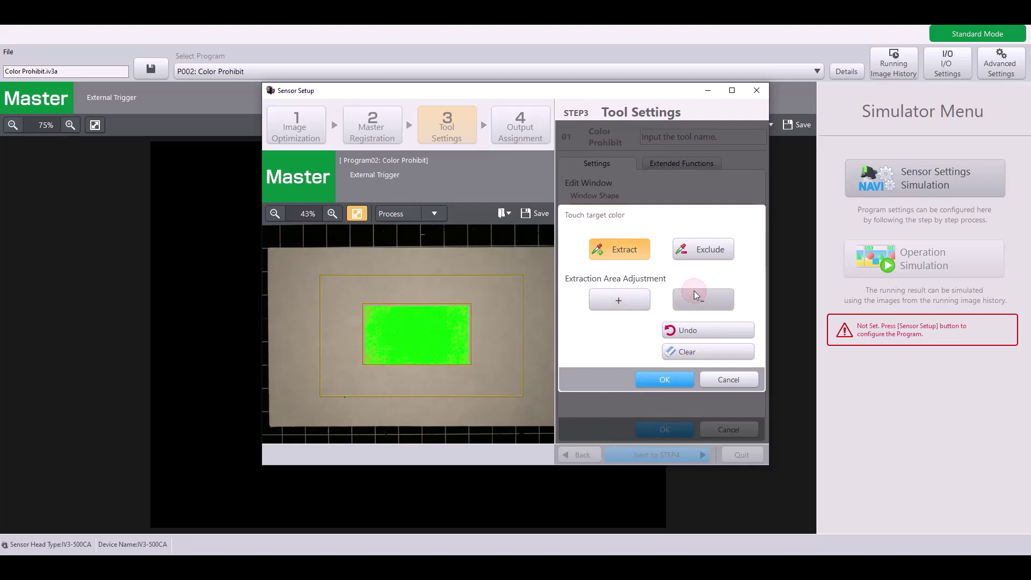
click(711, 303)
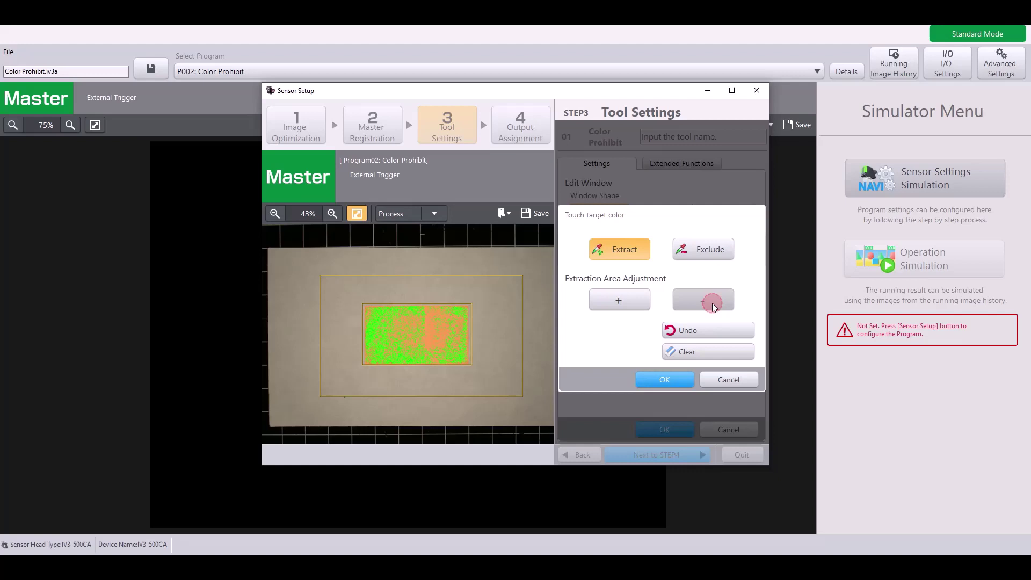
Exclude the previous colour, re-extract the orange label, widen the area and confirm
click(702, 249)
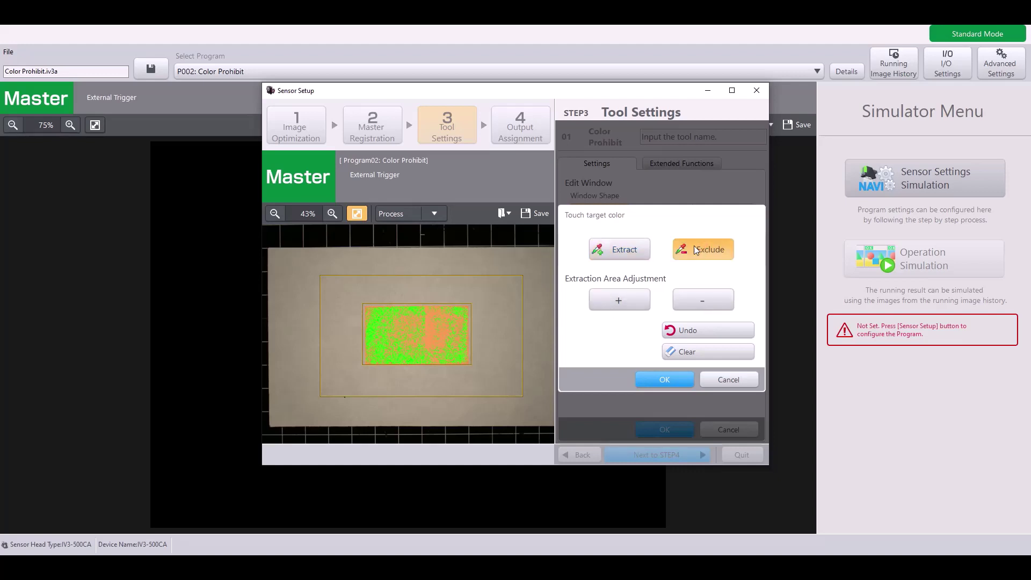
click(416, 307)
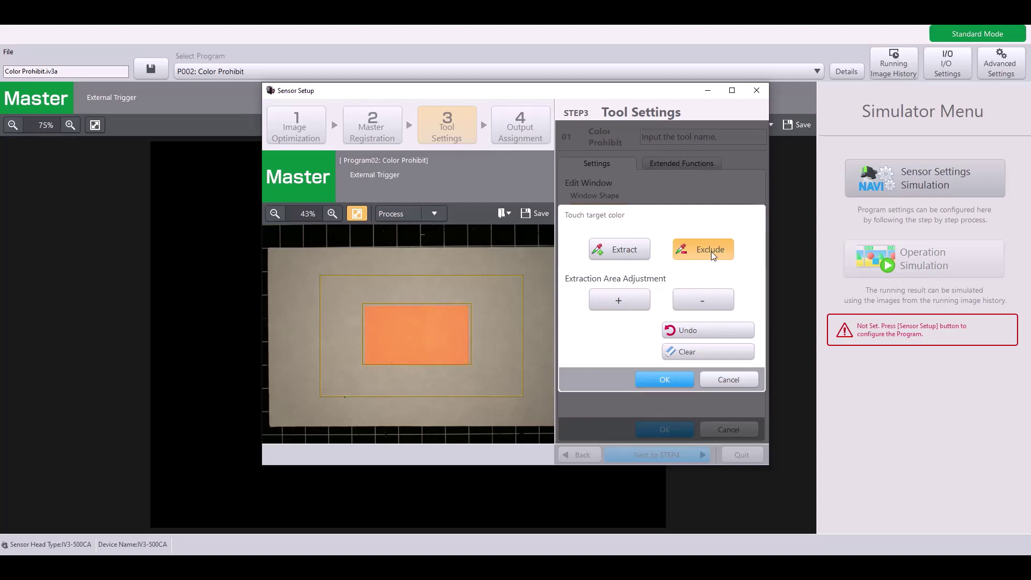
click(628, 259)
click(433, 316)
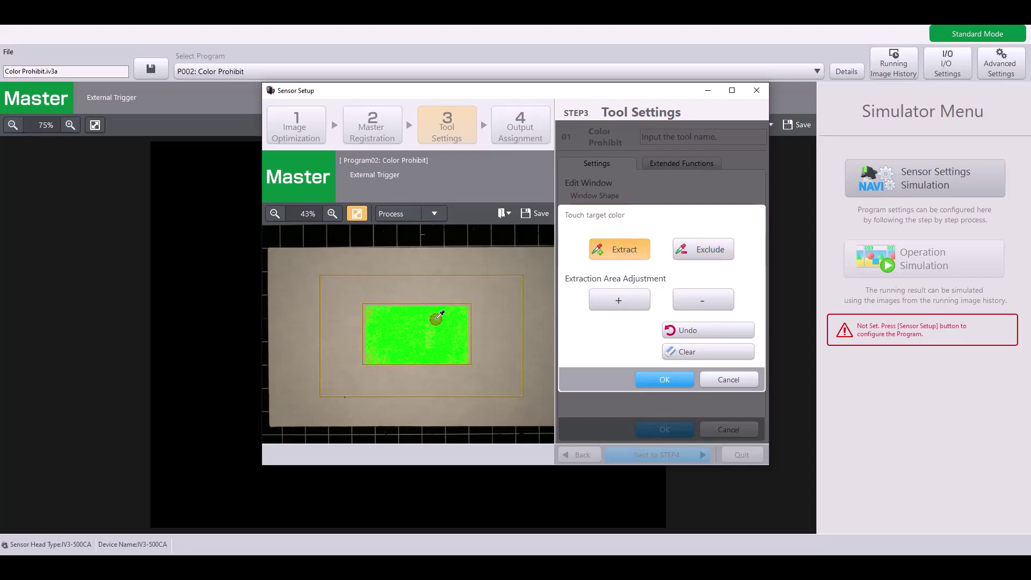
click(605, 299)
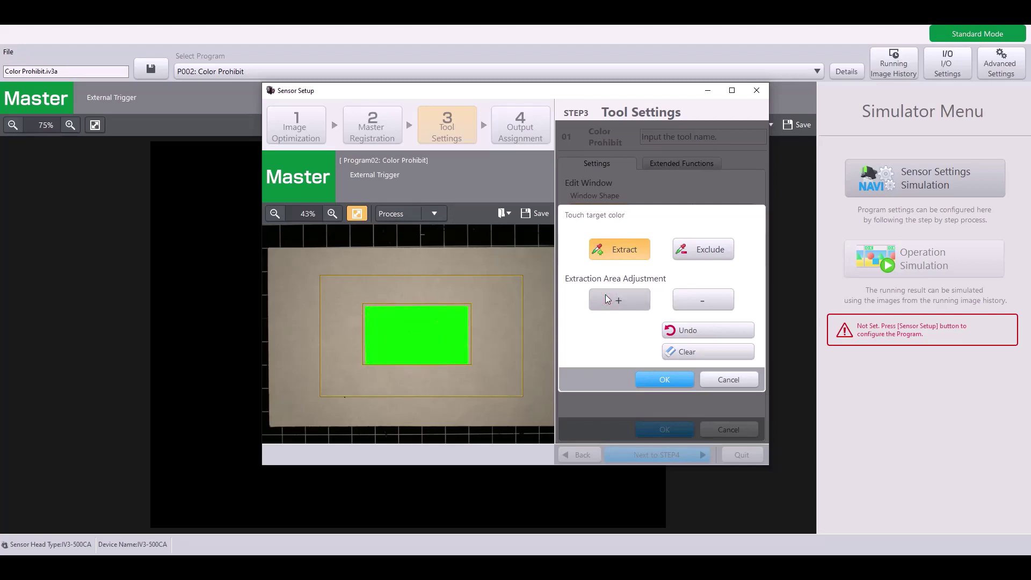
click(665, 380)
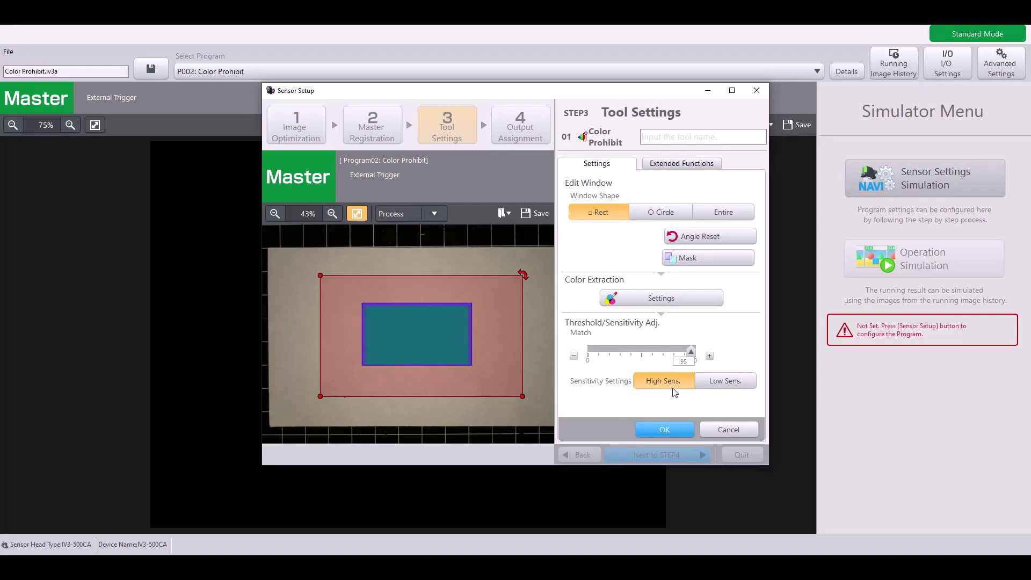
click(715, 386)
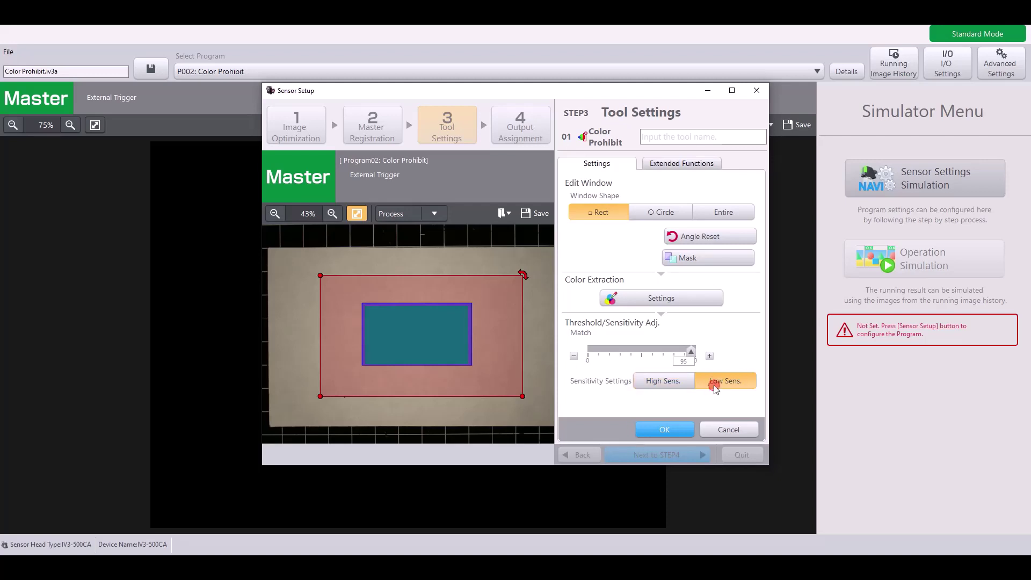
click(676, 384)
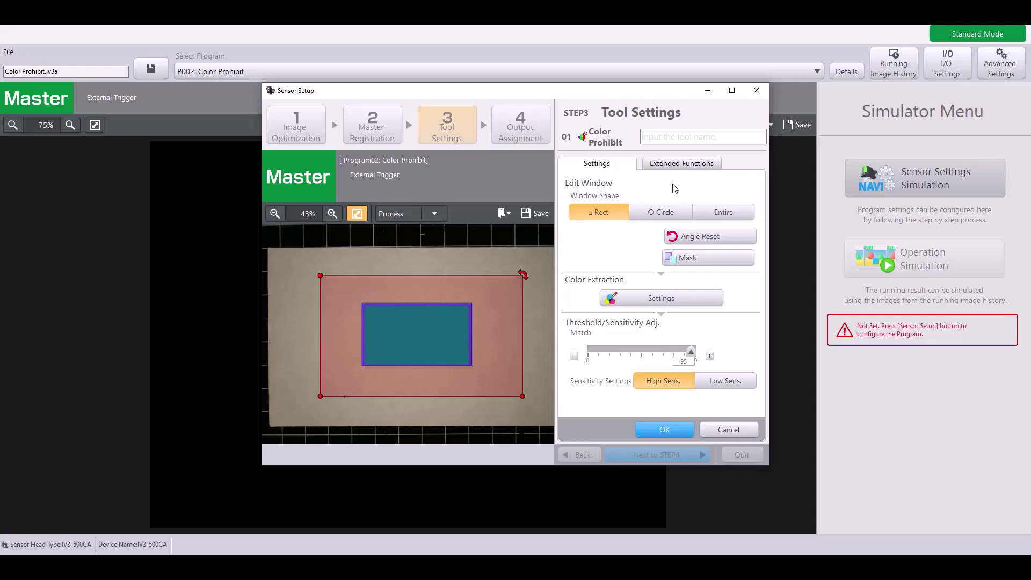
Review the advanced extraction ranges H 21–30, S 161–199, V 222–255 and keep them
click(683, 163)
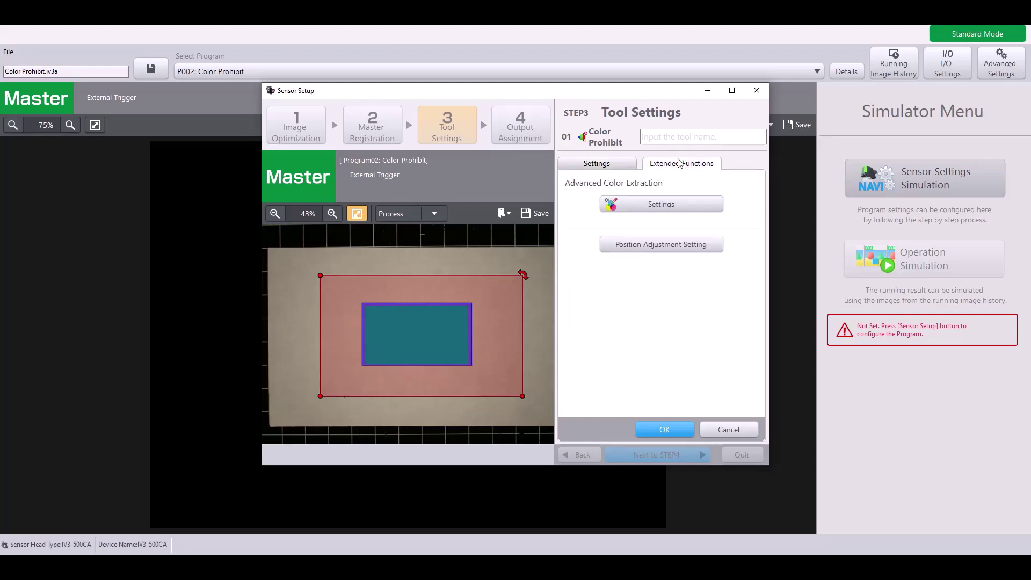
click(669, 204)
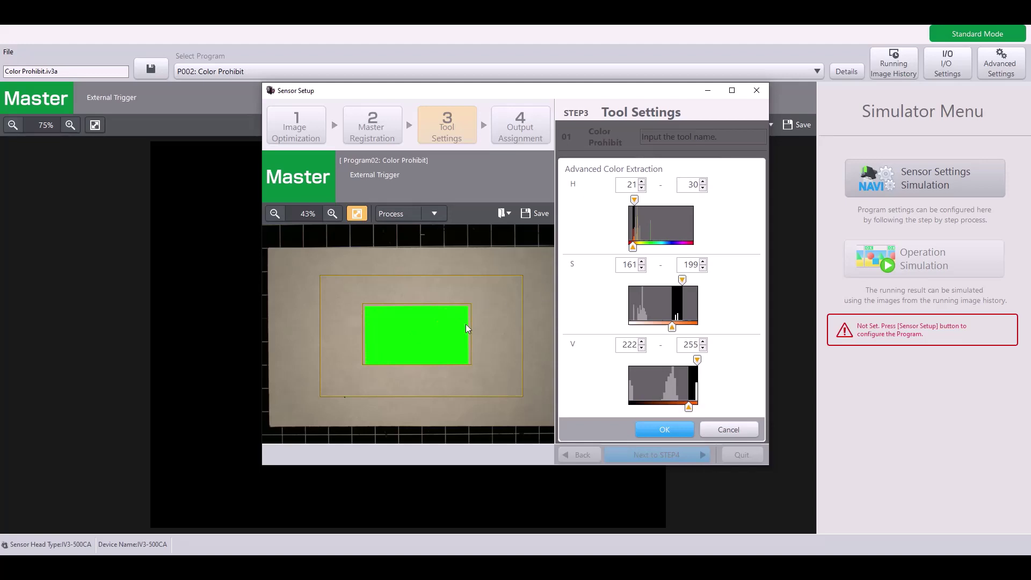
click(664, 431)
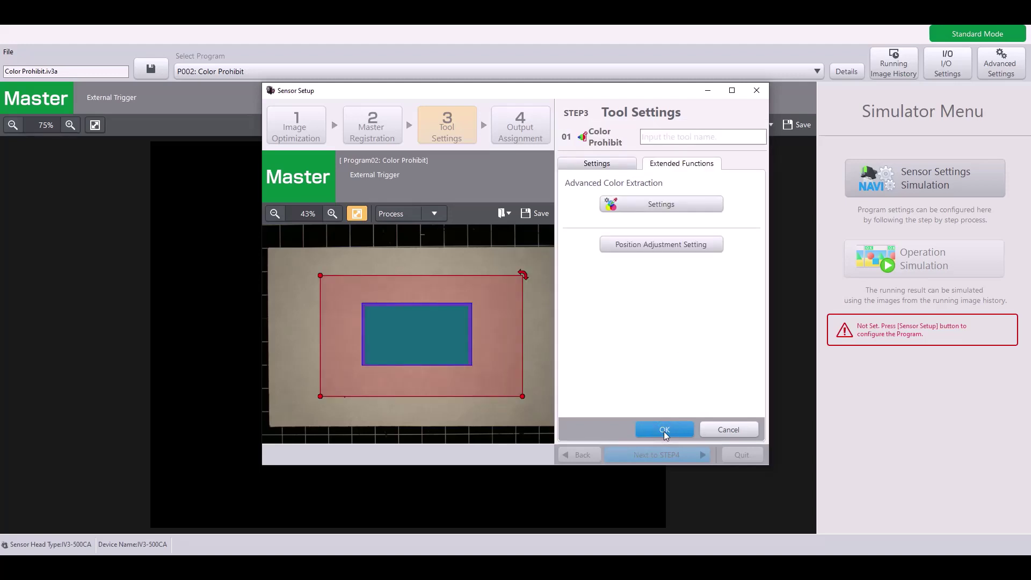
Finish the tool, pass STEP4 output assignment, complete setup and save the program changes
click(663, 431)
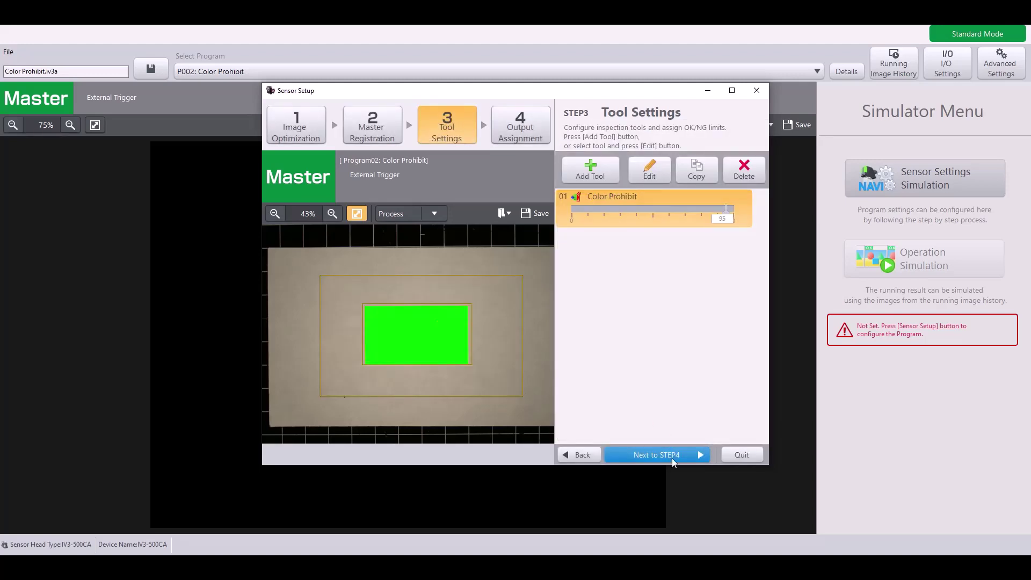
click(671, 456)
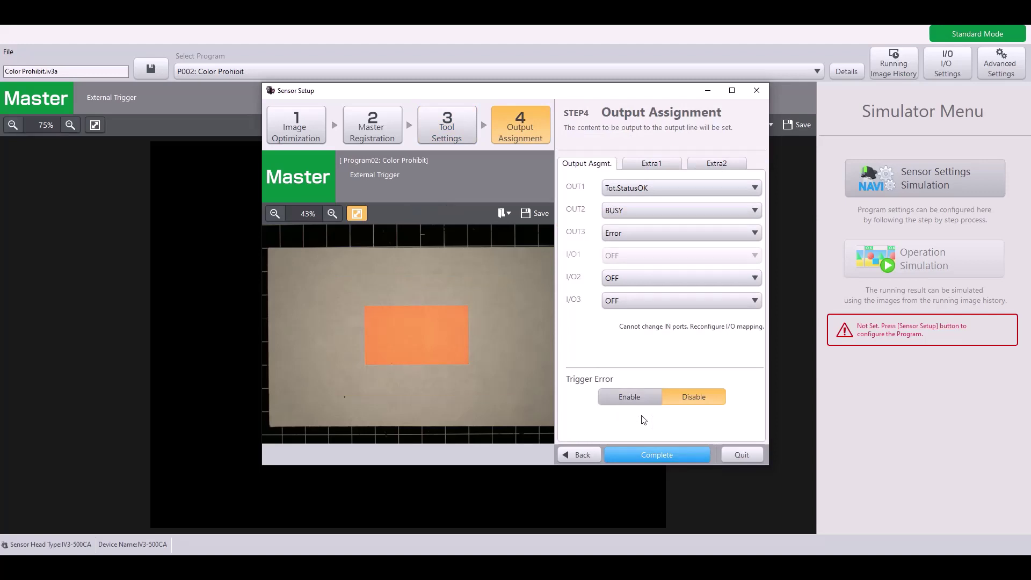
click(656, 454)
click(481, 346)
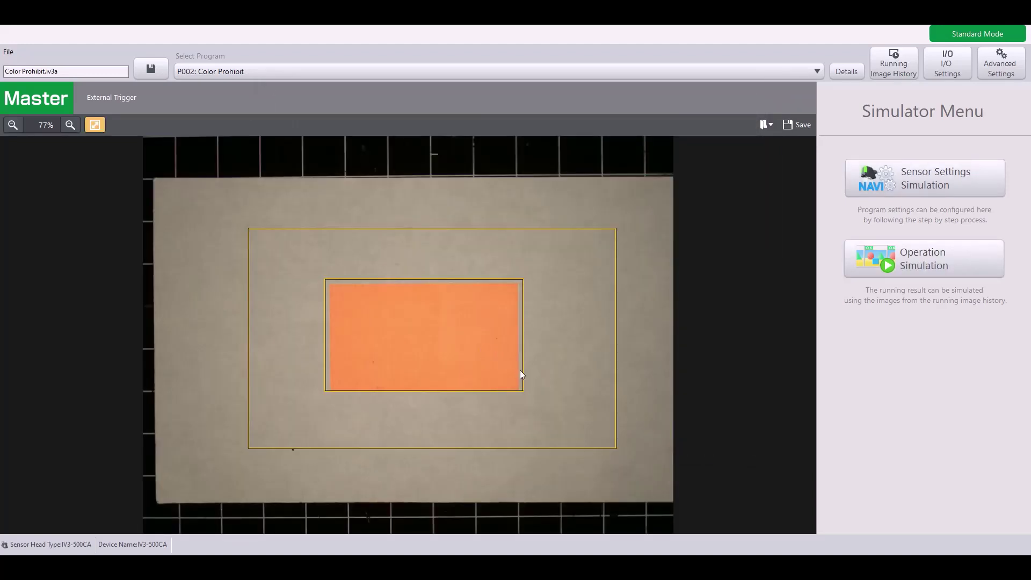
Start Operation Simulation and judge history images 000008 through 000005
click(936, 265)
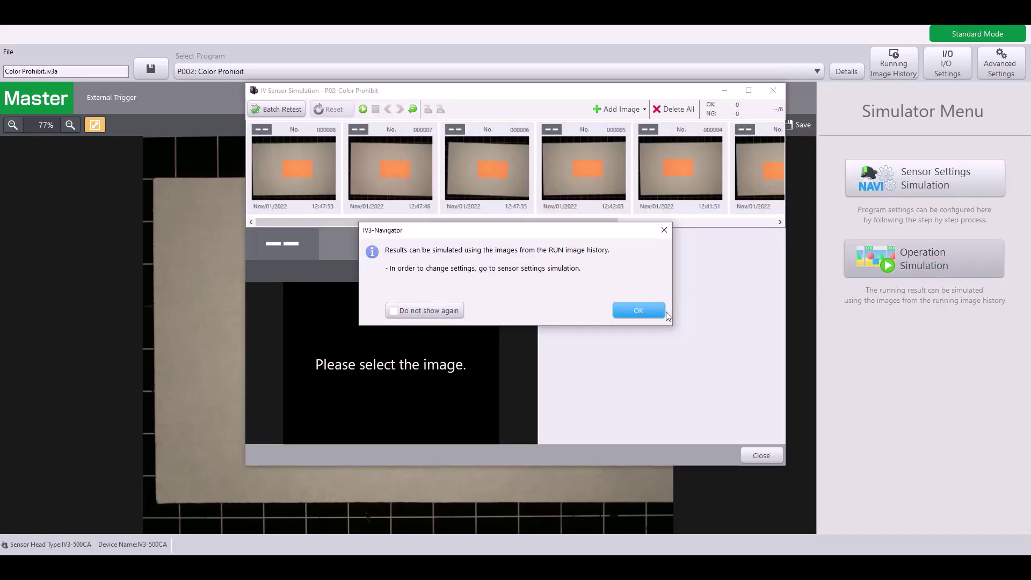
click(656, 312)
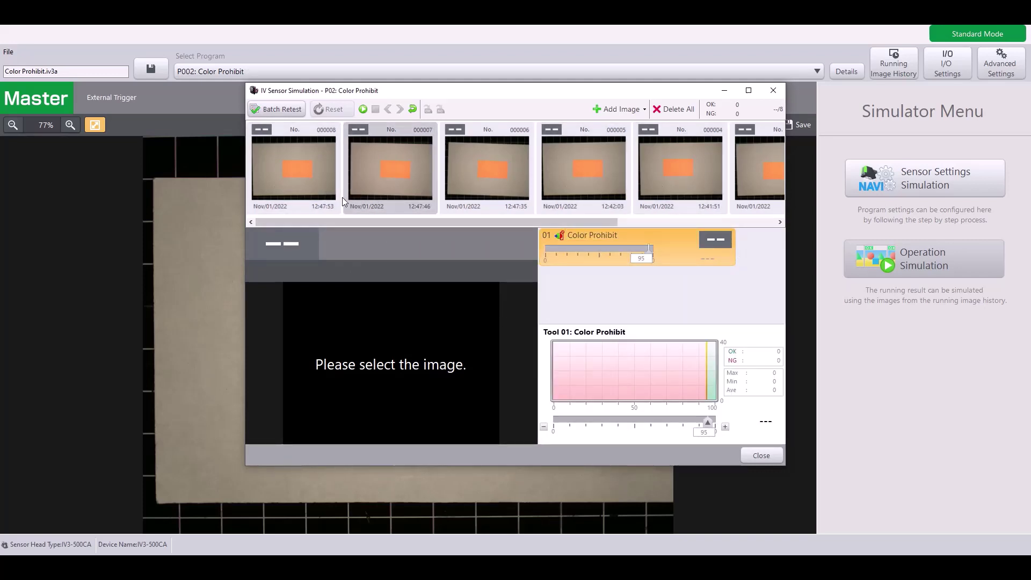
click(310, 181)
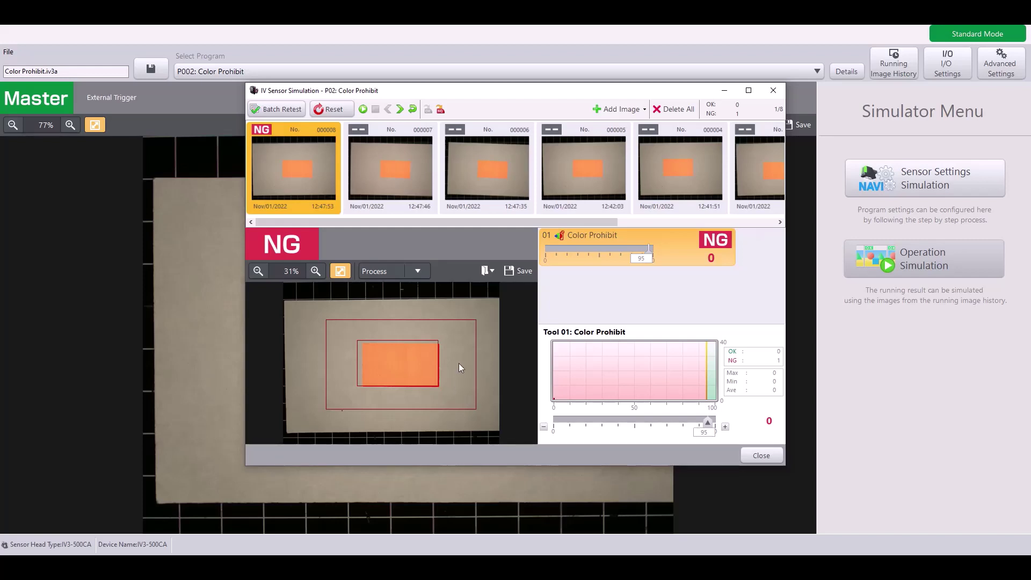
click(386, 199)
click(453, 175)
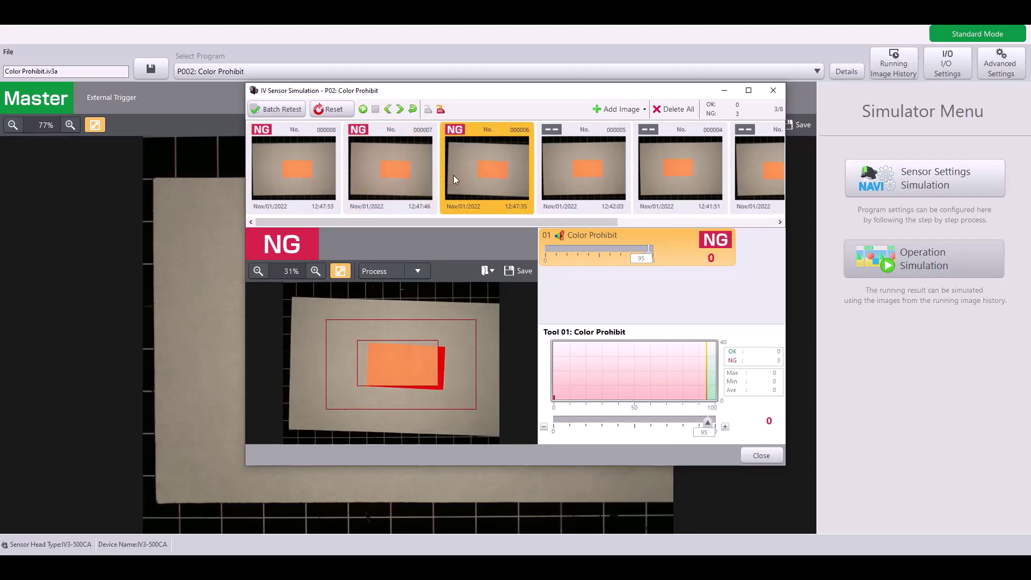
click(558, 184)
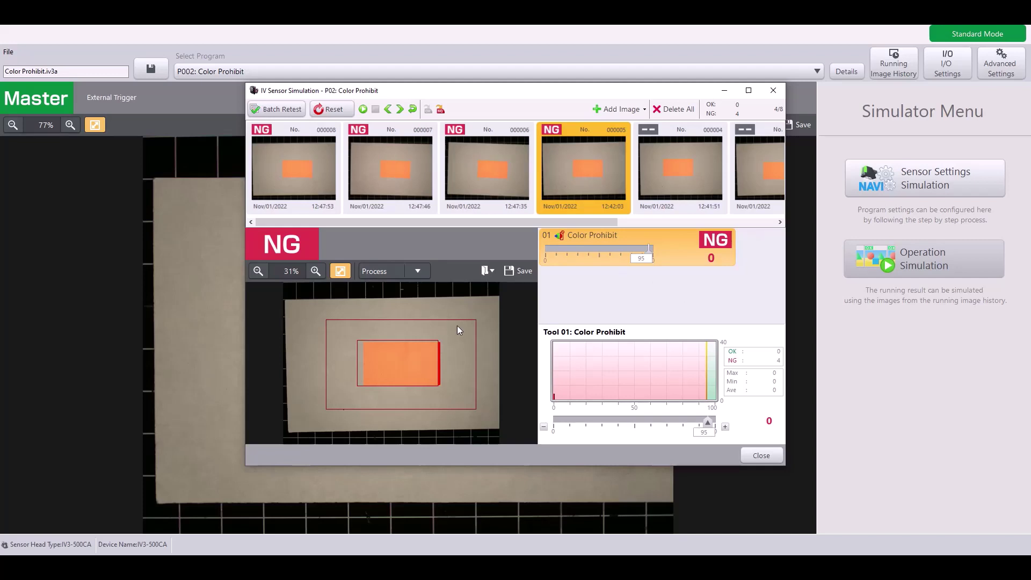
Judge images 000004 to 000001, with 000001 OK, and recheck 000008's NG result
click(672, 185)
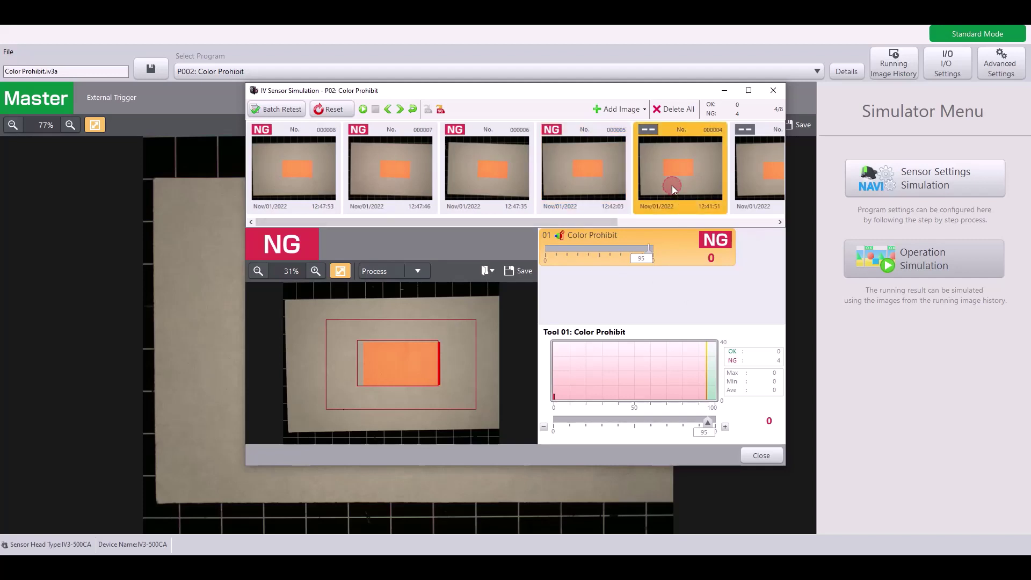
click(741, 185)
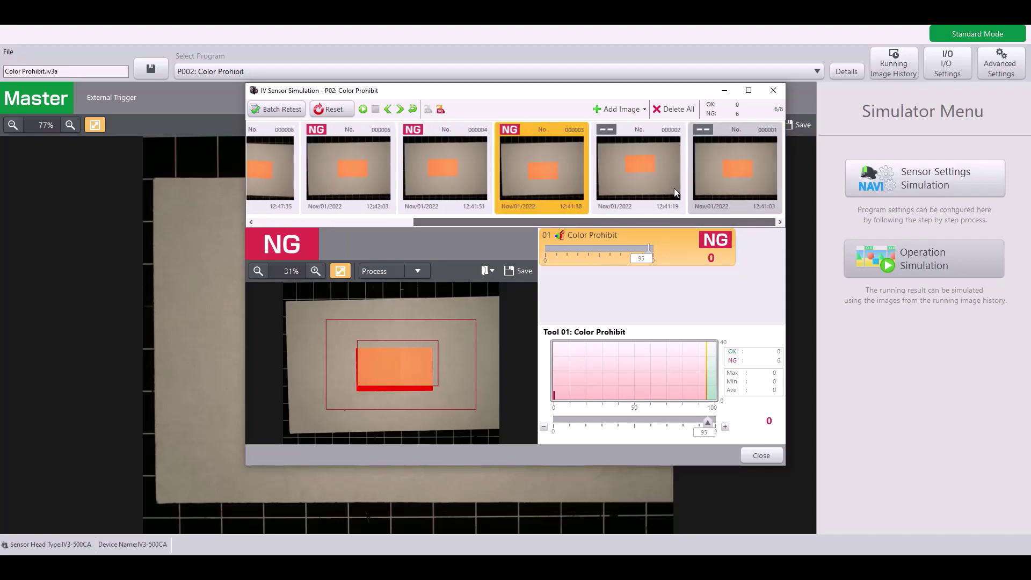
click(651, 170)
click(712, 179)
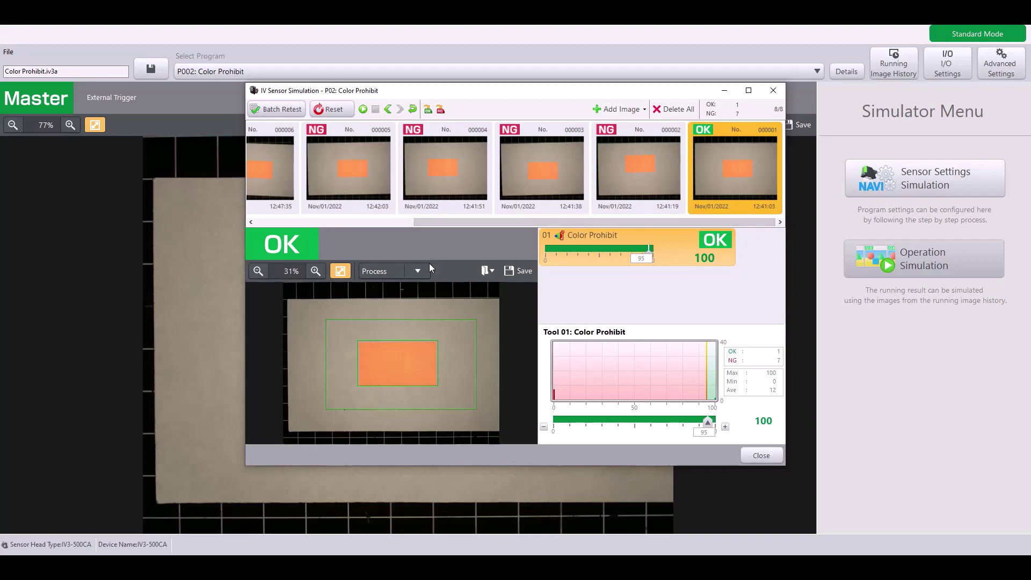
drag(436, 221, 269, 207)
click(278, 171)
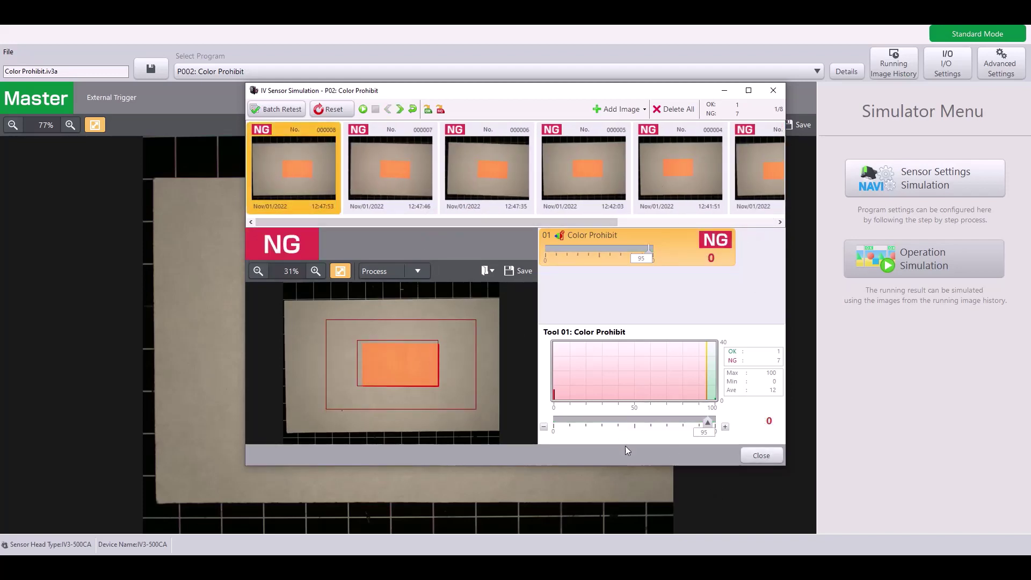
Back at the master image, edit the Color Prohibit tool to Low Sens. sensitivity
click(745, 456)
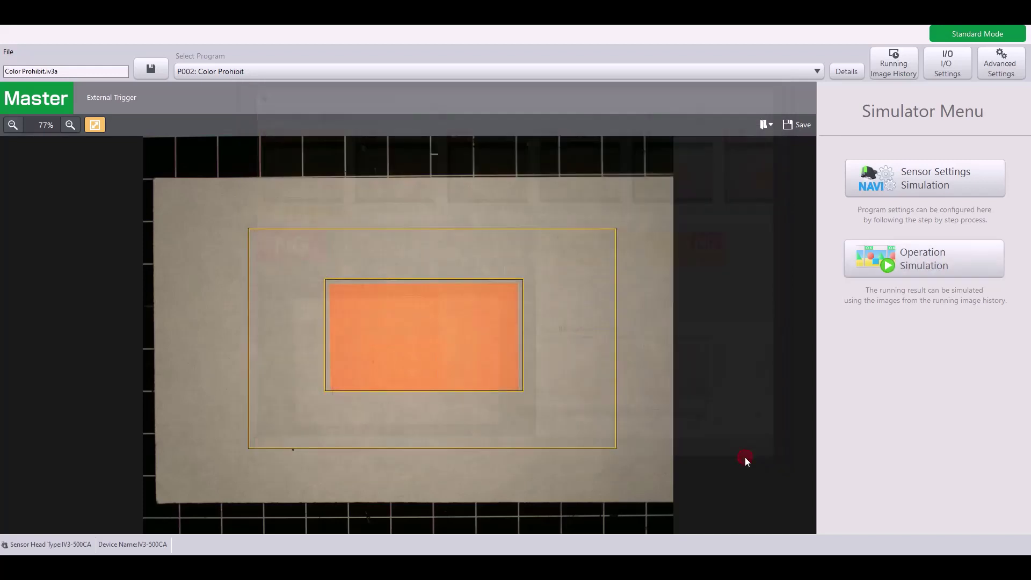
click(922, 172)
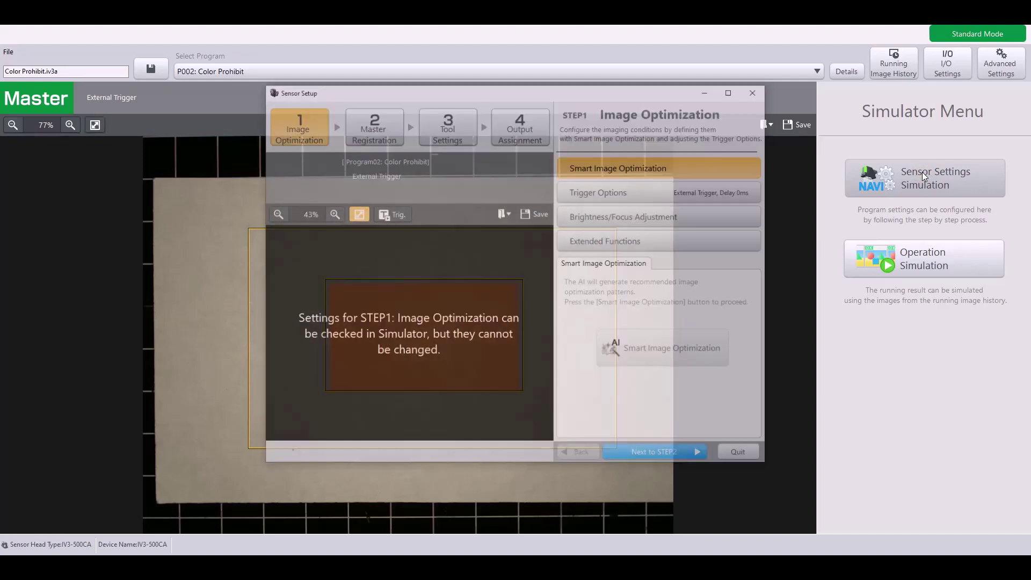
click(442, 123)
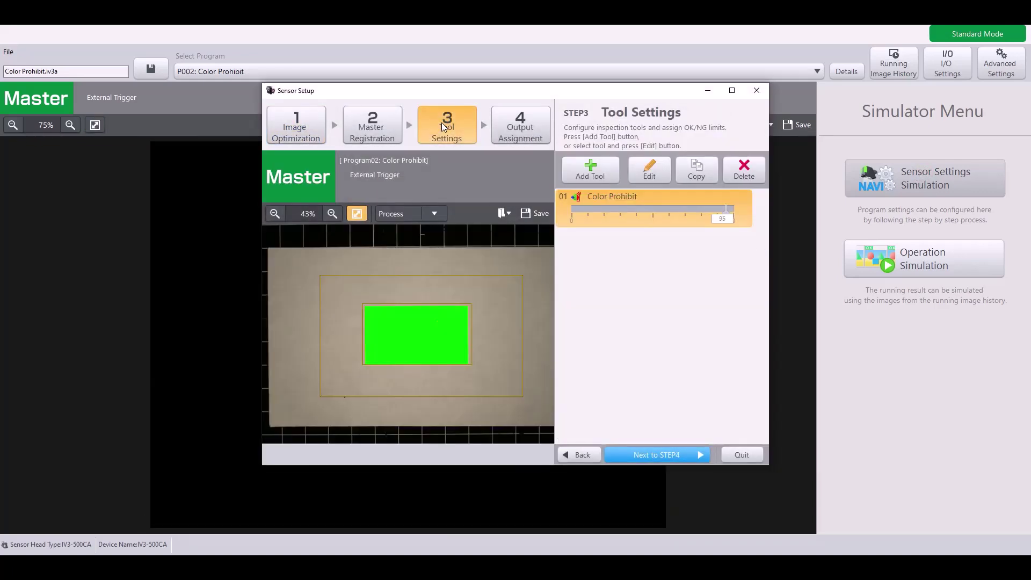
click(637, 172)
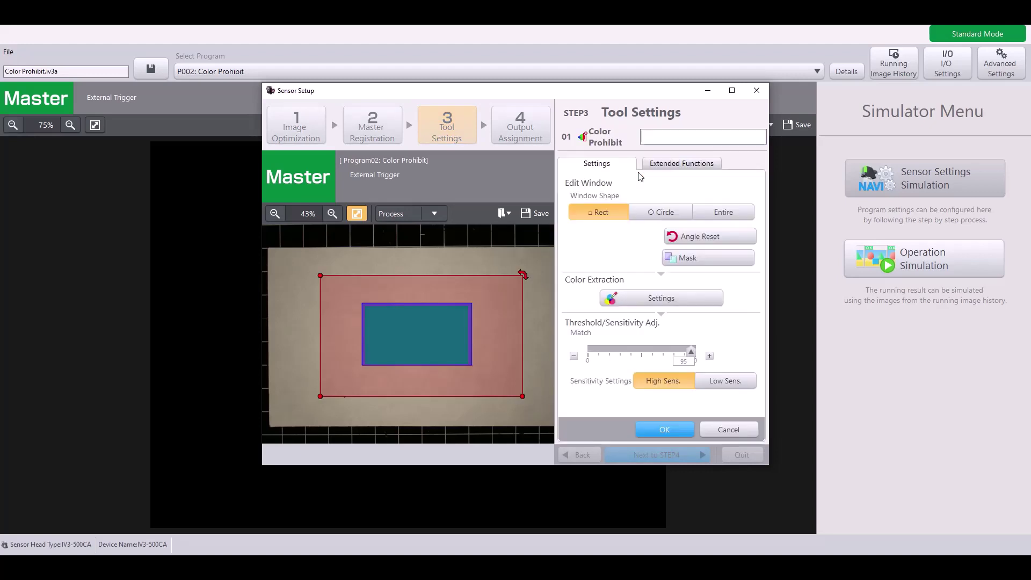
click(734, 384)
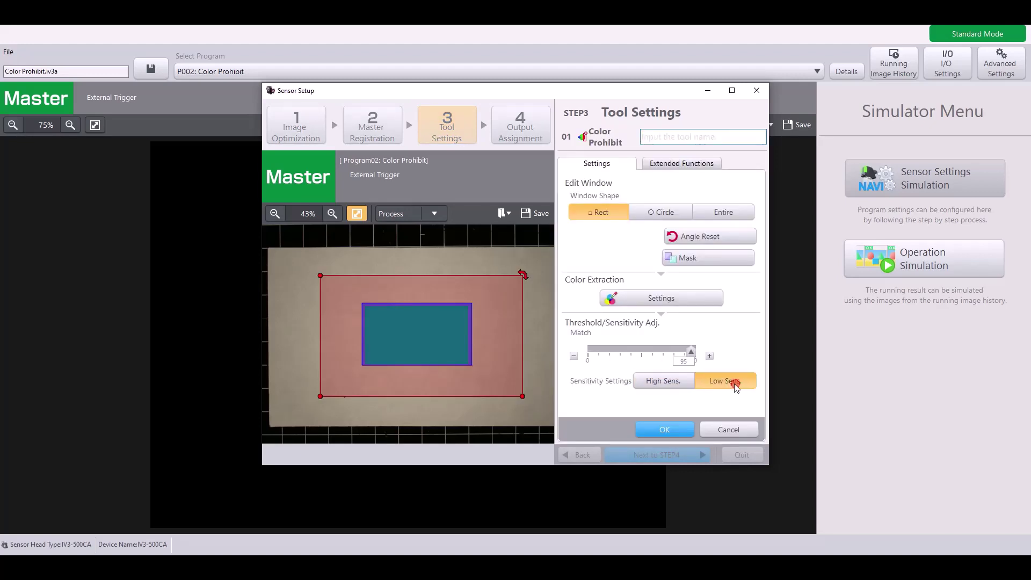
click(664, 429)
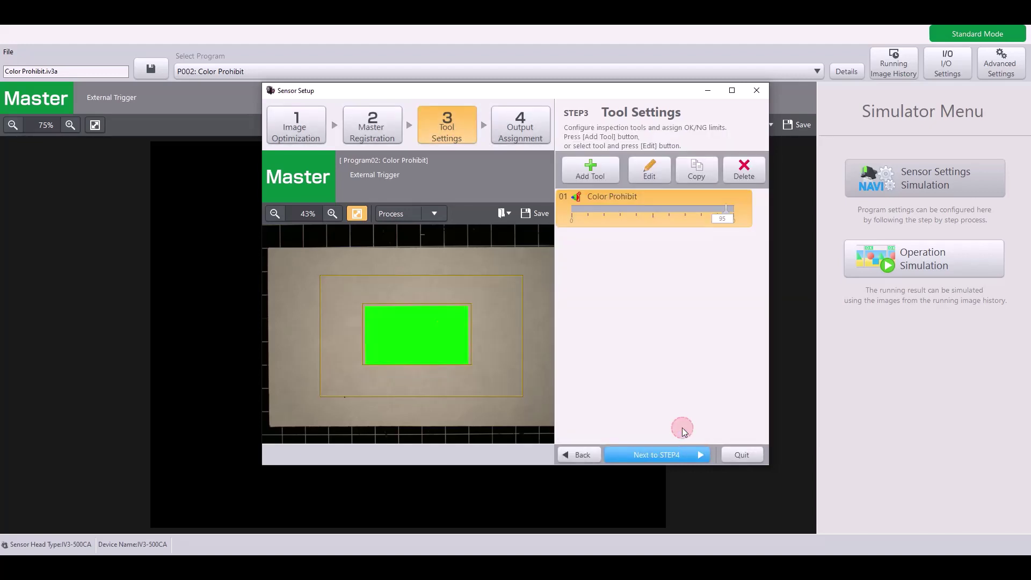
Complete the setup through STEP4 and apply the program changes
click(612, 454)
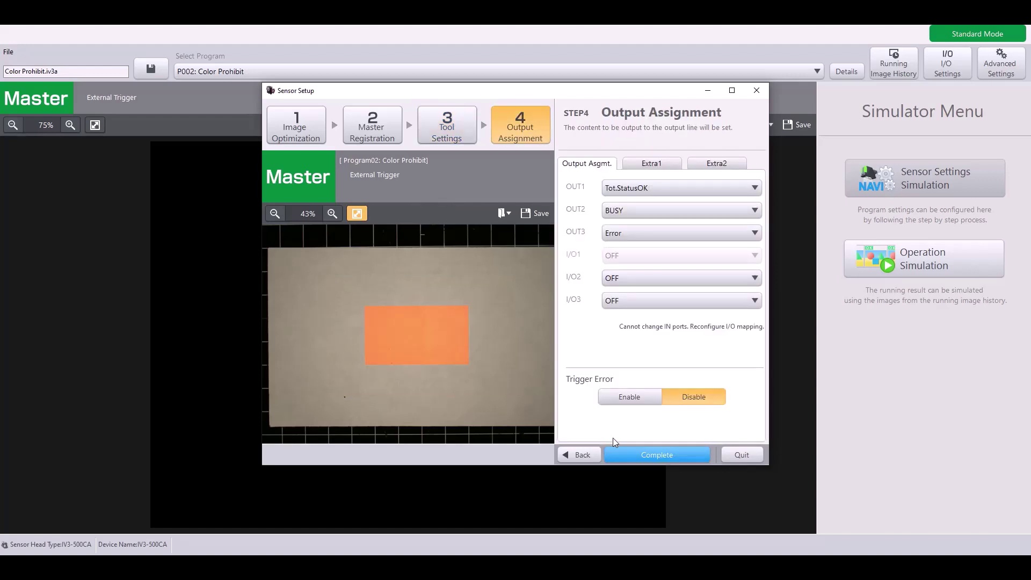
click(622, 454)
click(484, 346)
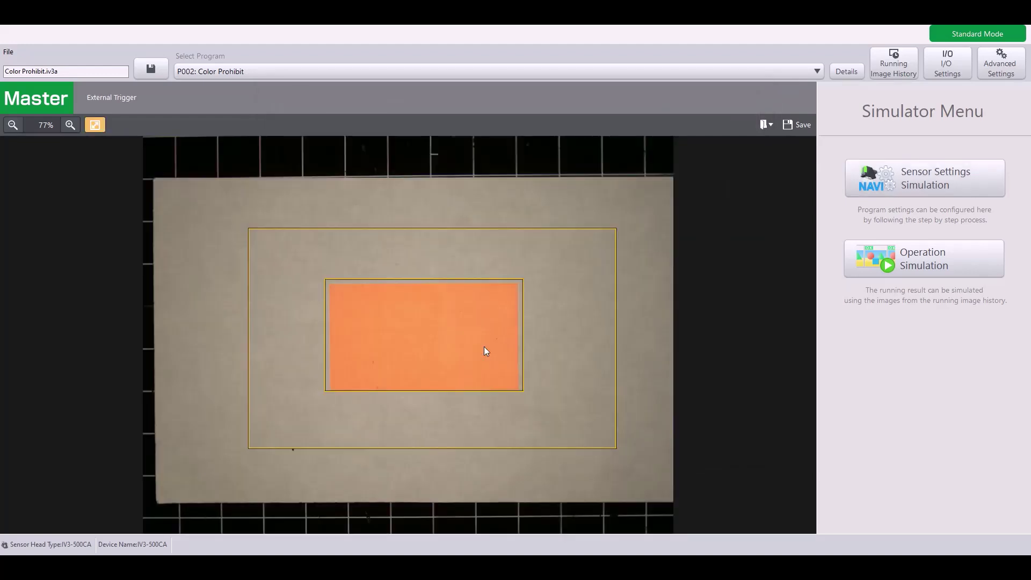
Start Operation Simulation and judge images 000008 through 000005, rechecking 000006
click(929, 267)
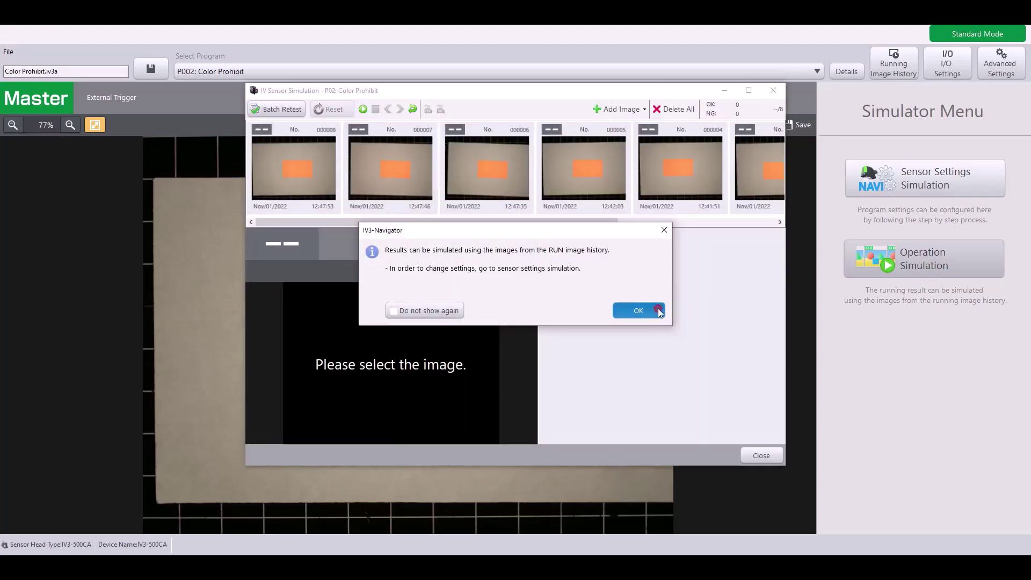
click(652, 310)
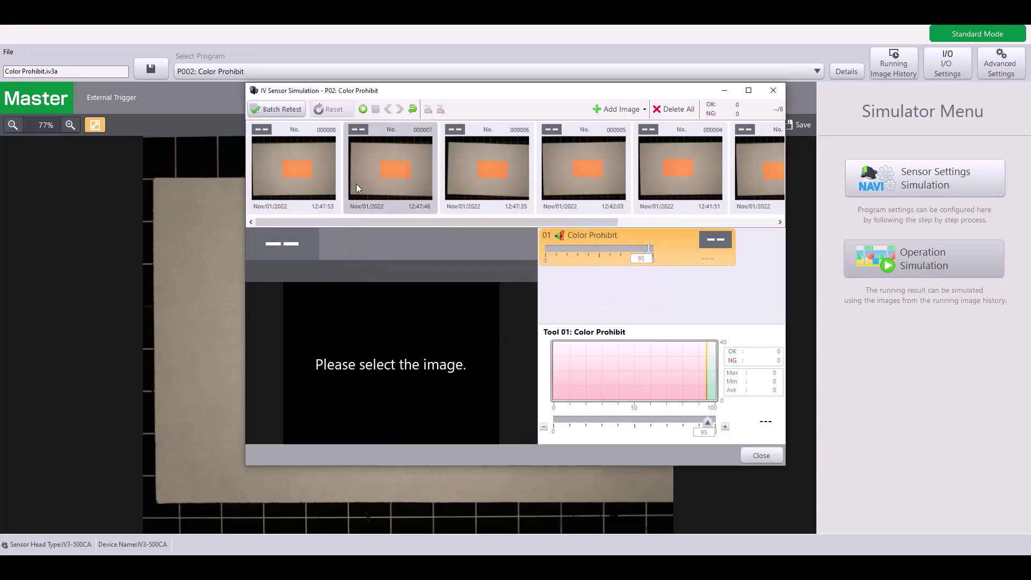
click(291, 162)
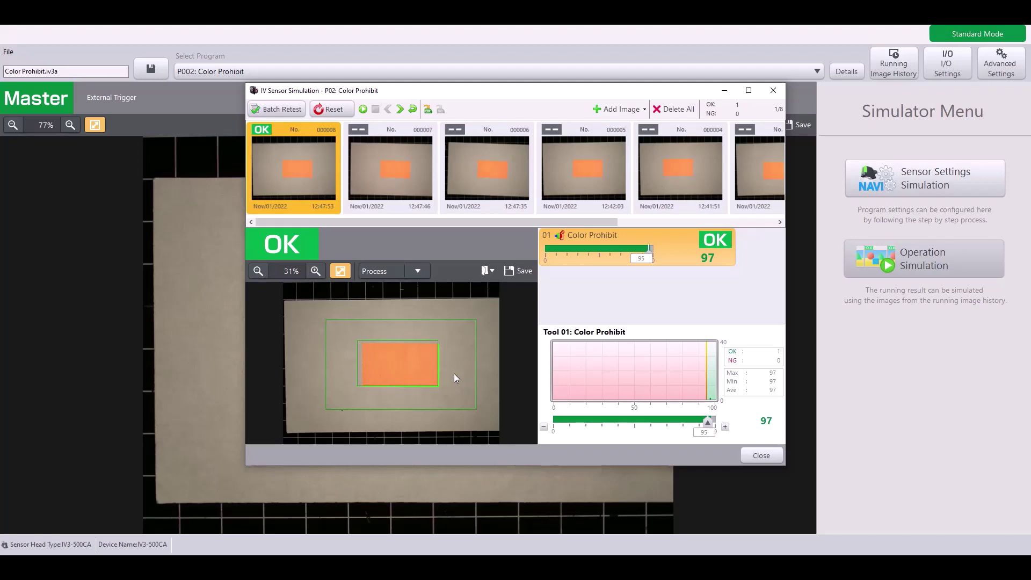
click(414, 185)
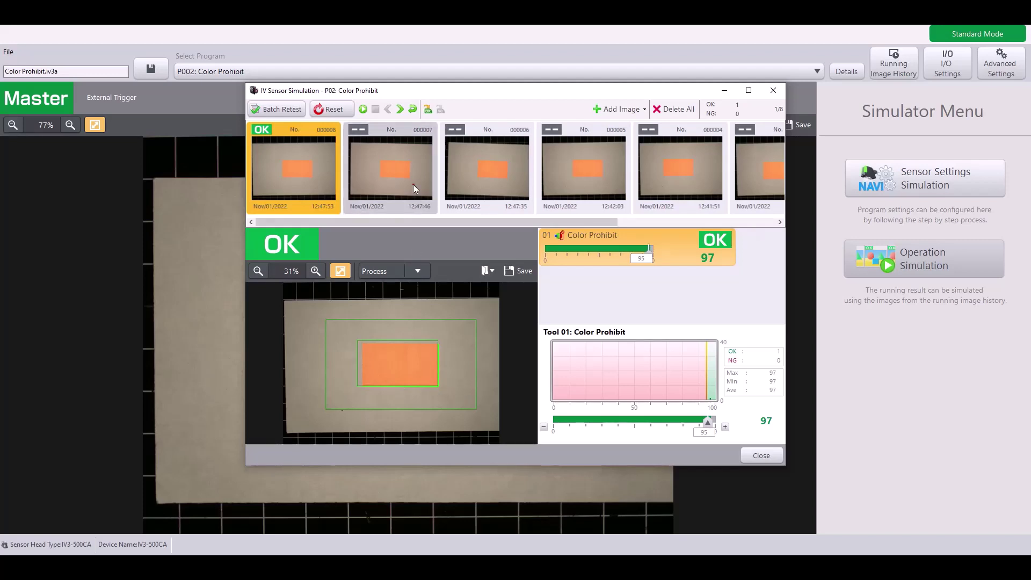
click(492, 192)
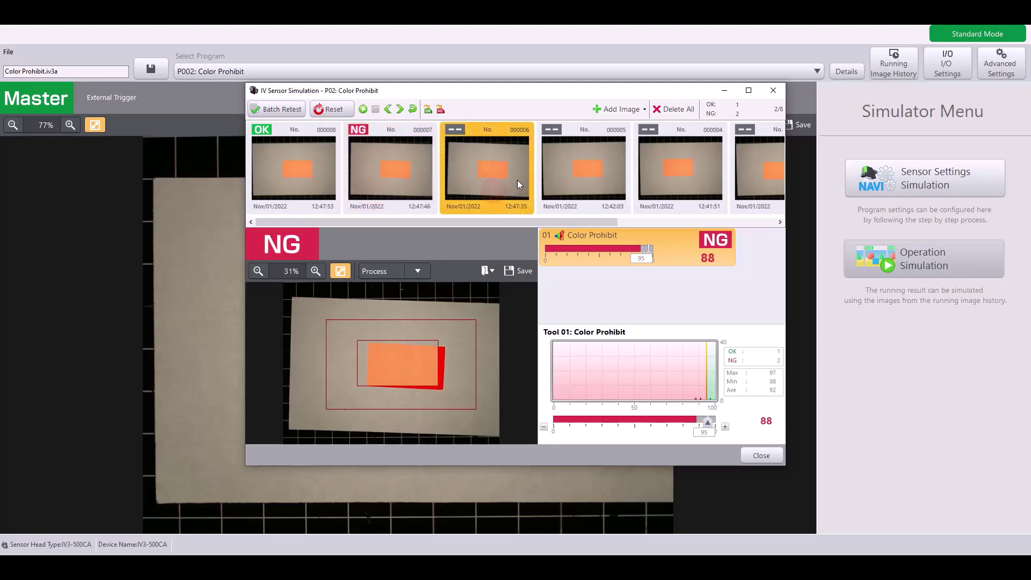
click(586, 167)
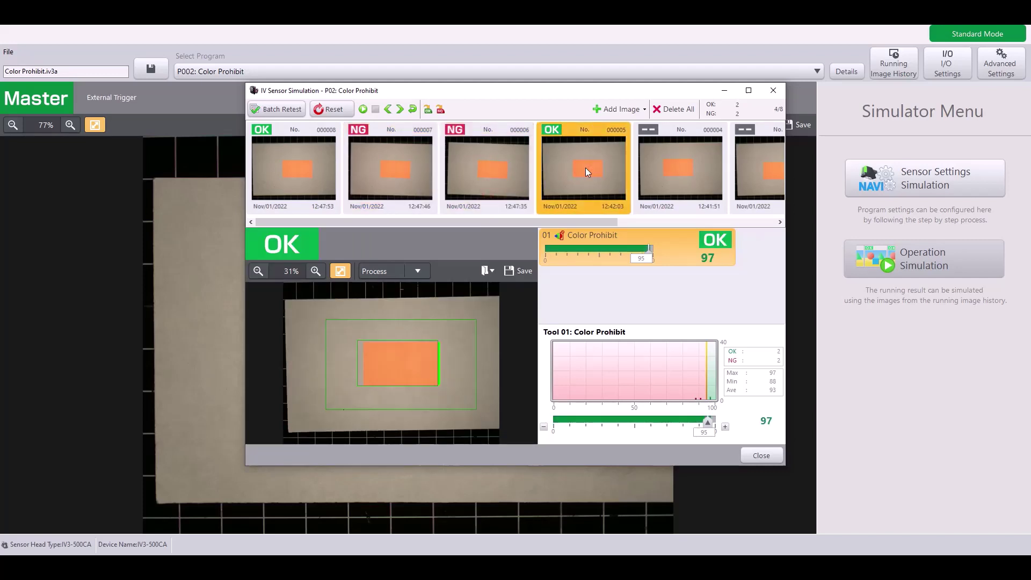
click(516, 170)
Judge the remaining history images 000004 through 000001
click(644, 169)
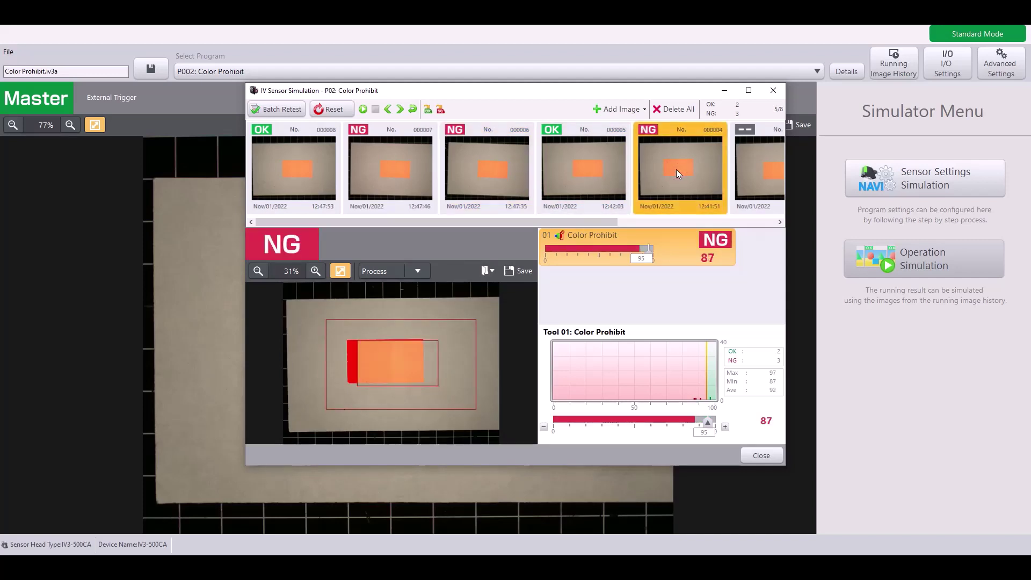
drag(610, 216, 726, 221)
click(666, 182)
click(733, 175)
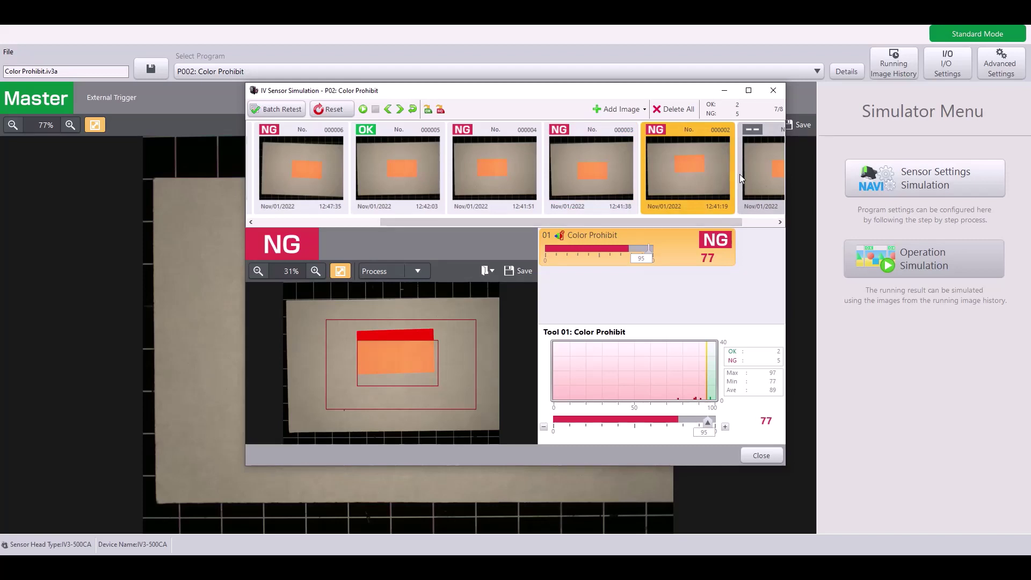
click(746, 171)
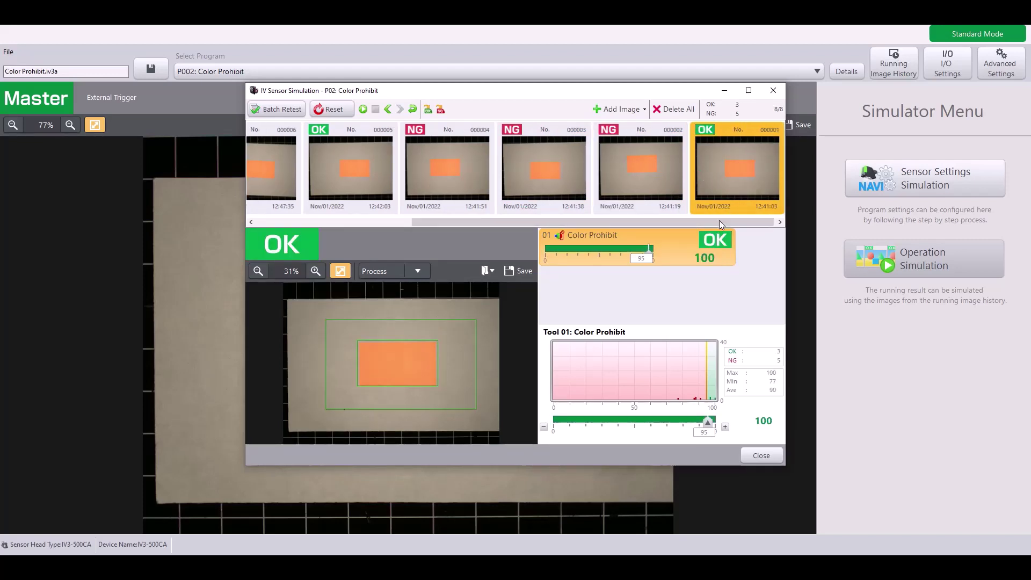
Review the results: 000002 NG, 000001 OK and 000008 OK
click(668, 176)
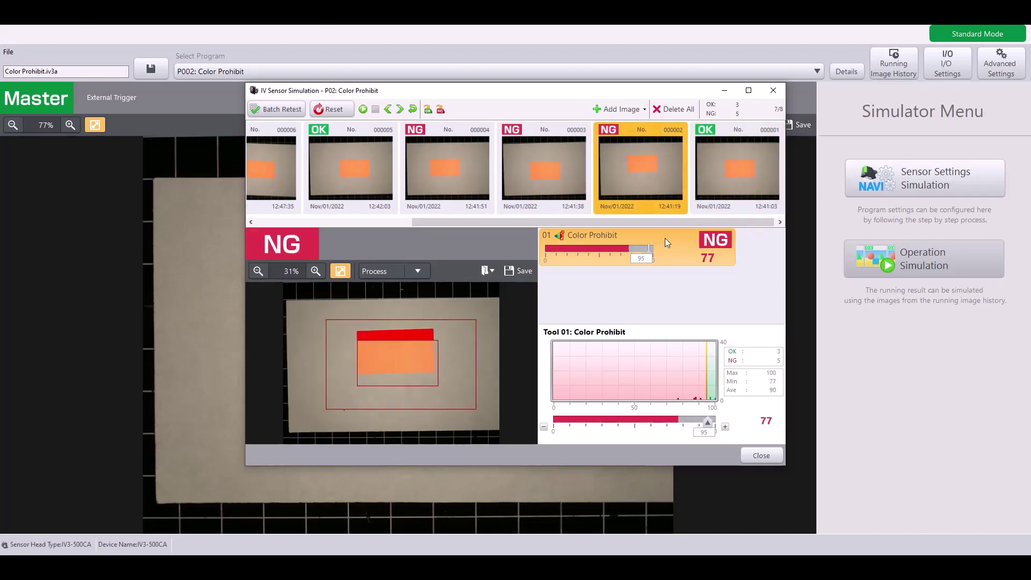
click(739, 182)
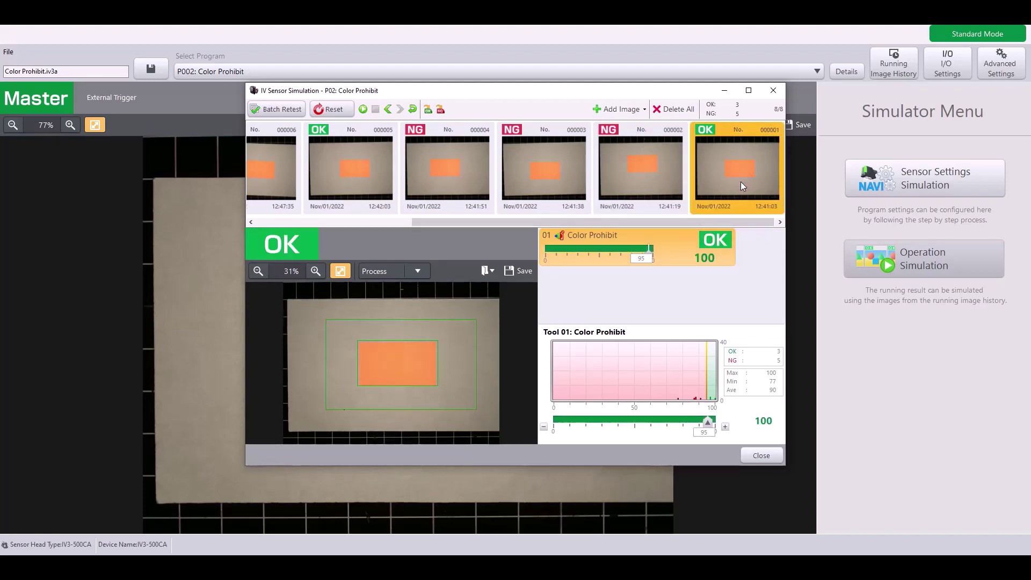
drag(705, 225, 456, 211)
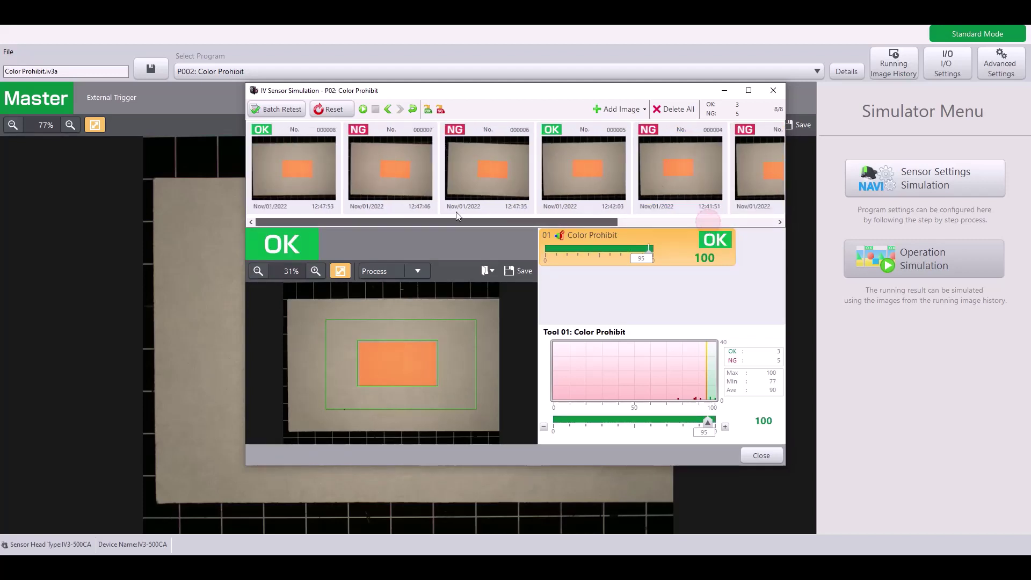
click(320, 188)
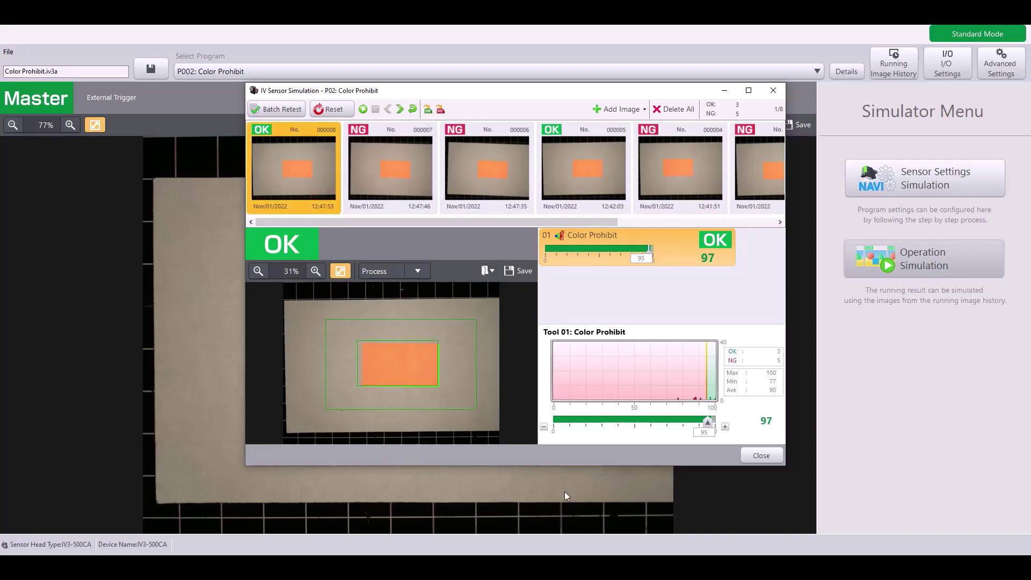
click(760, 456)
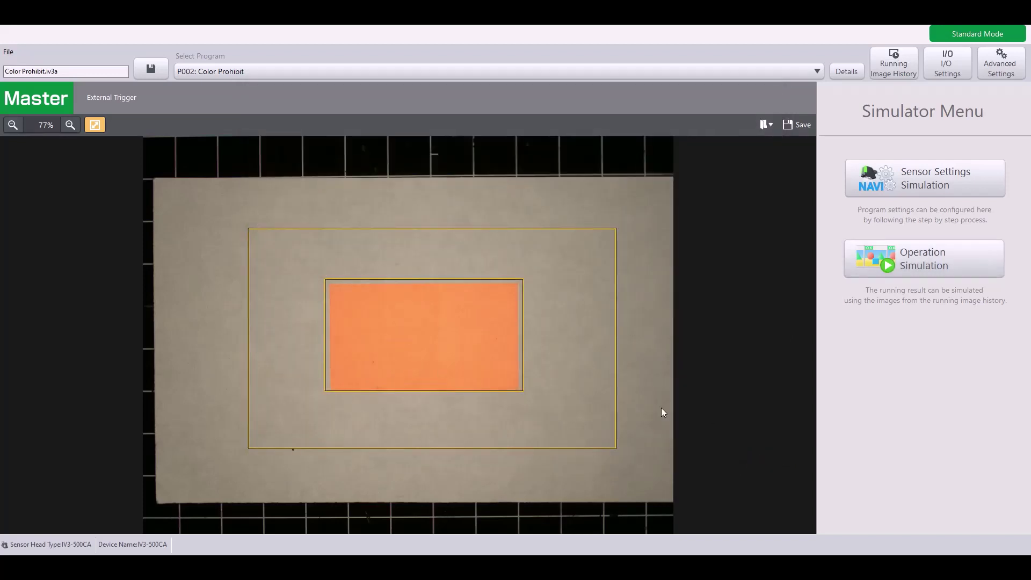